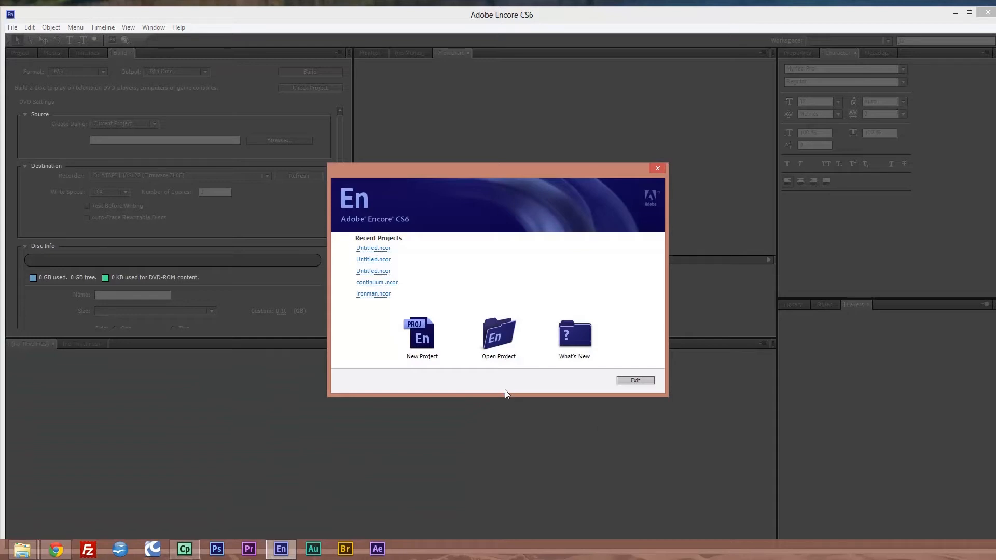
- Start a new project and set its location to the folder in F:\Video that bears the birthday boy's first name
click(422, 336)
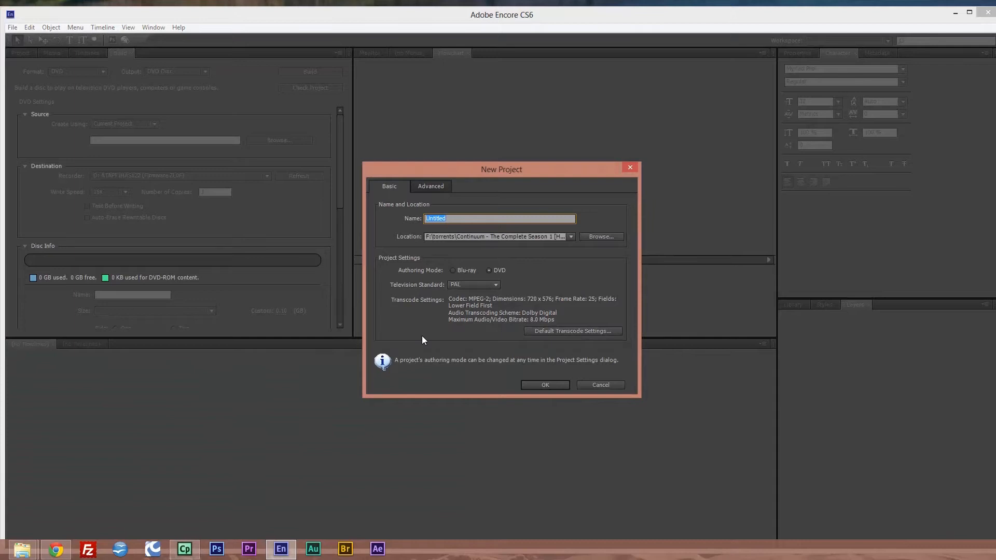
click(605, 238)
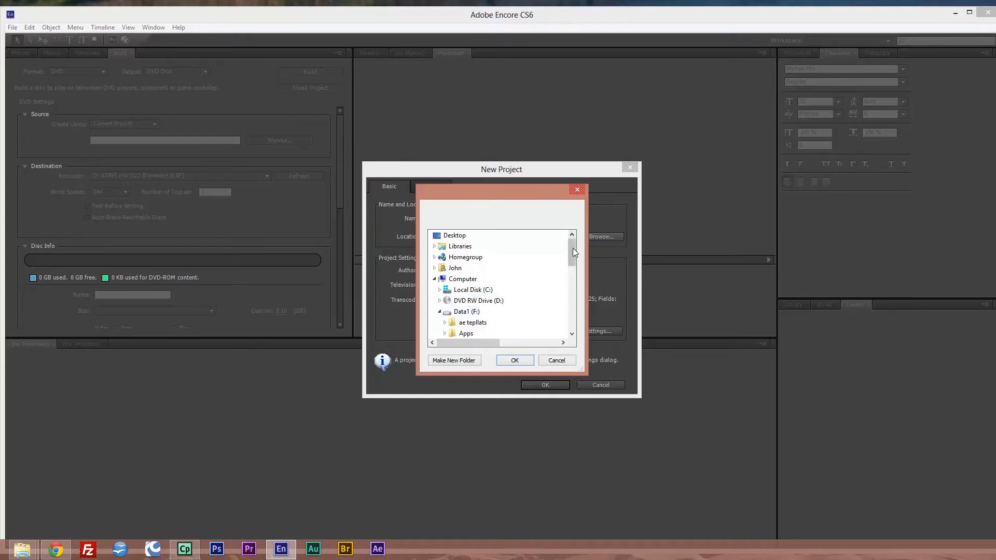
drag(573, 248, 572, 265)
click(573, 335)
click(573, 336)
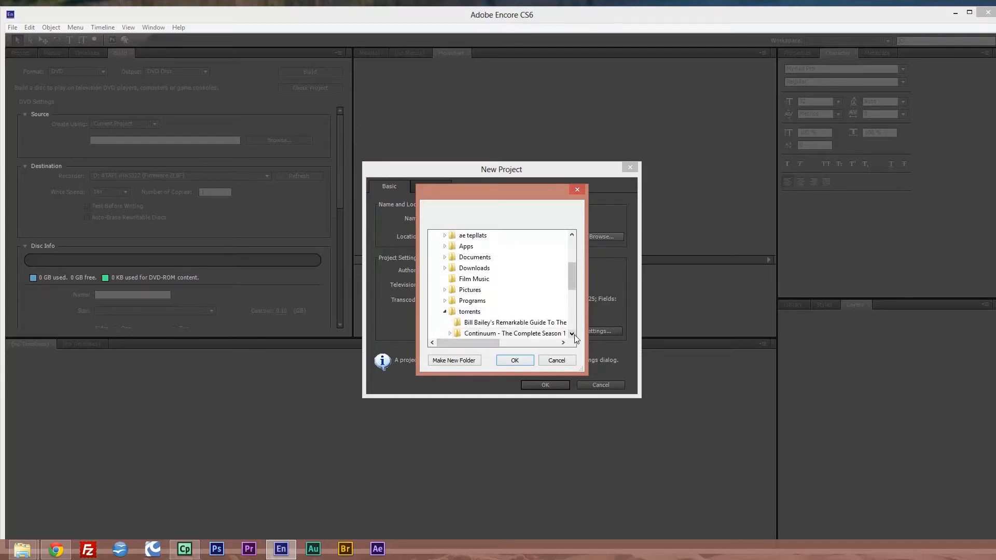
double_click(467, 312)
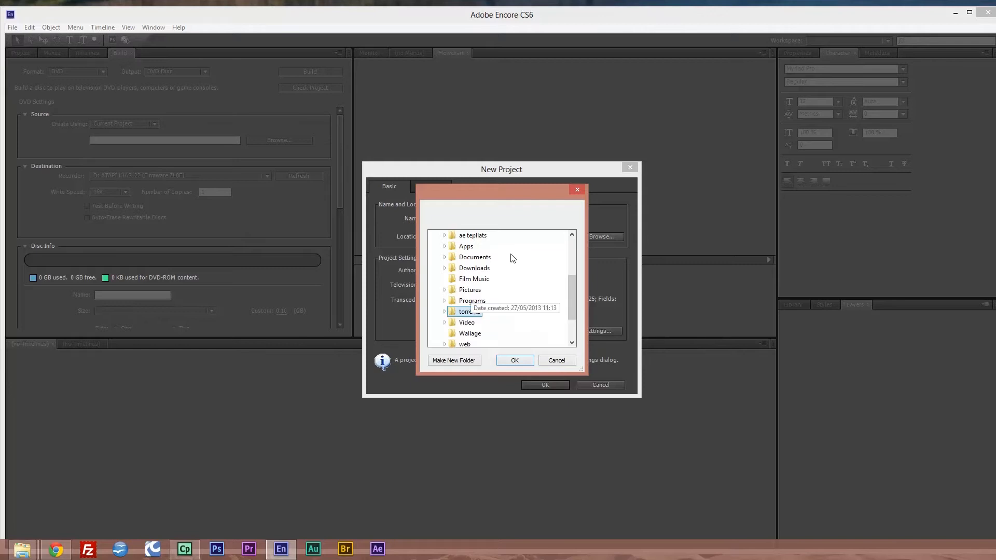
double_click(481, 324)
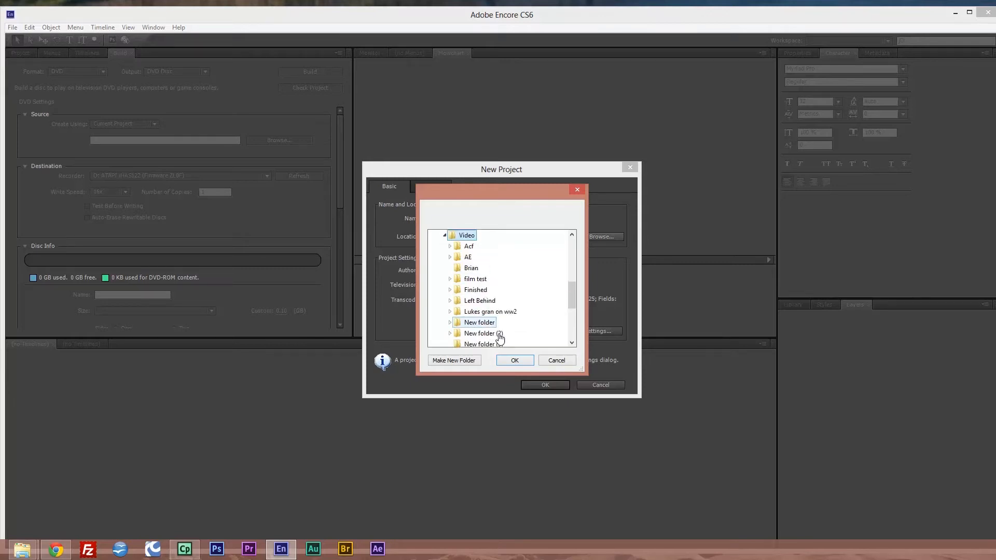
click(473, 270)
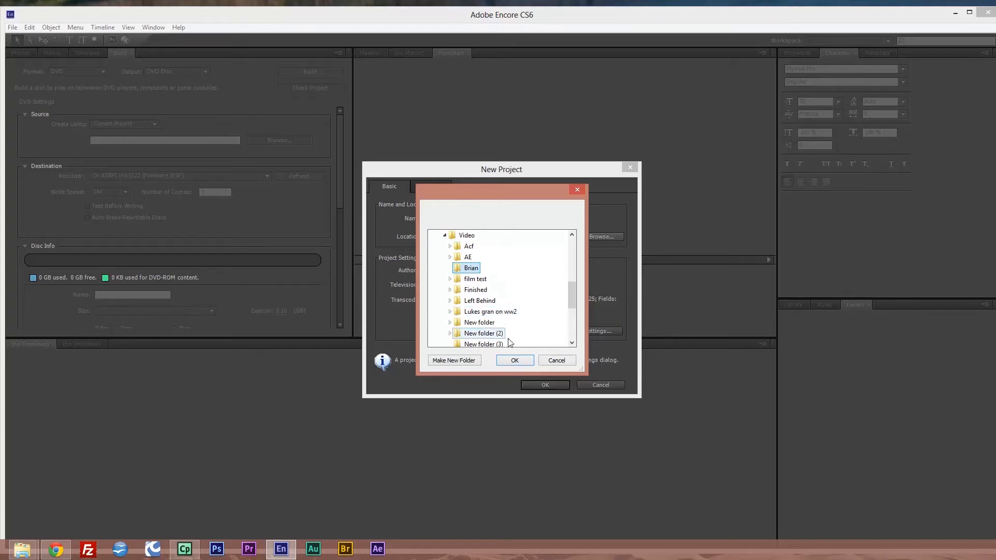
click(517, 361)
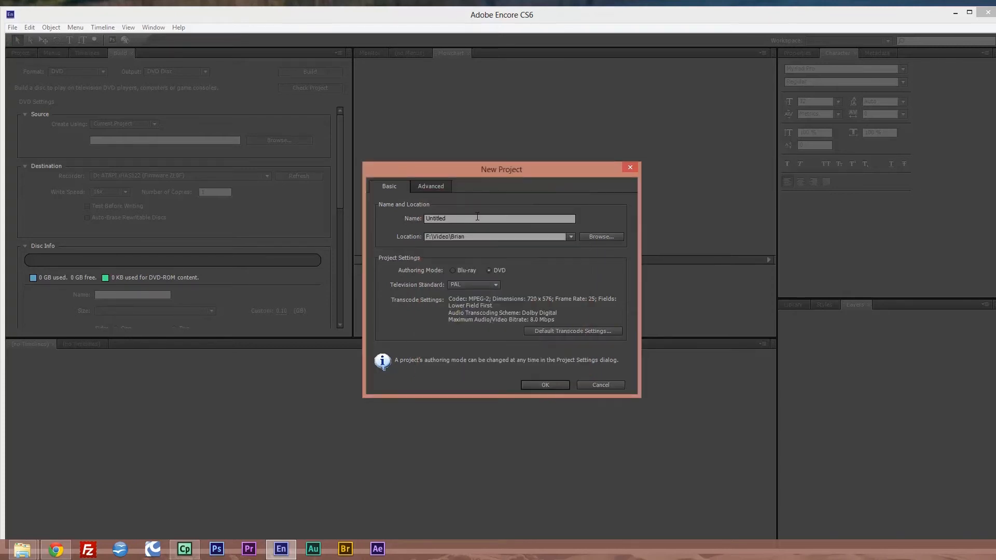
- Name the project with the boy's first name followed by "Birthday", keep the PAL television standard, and create it
drag(460, 218, 401, 218)
text(Brian Birthday)
click(494, 289)
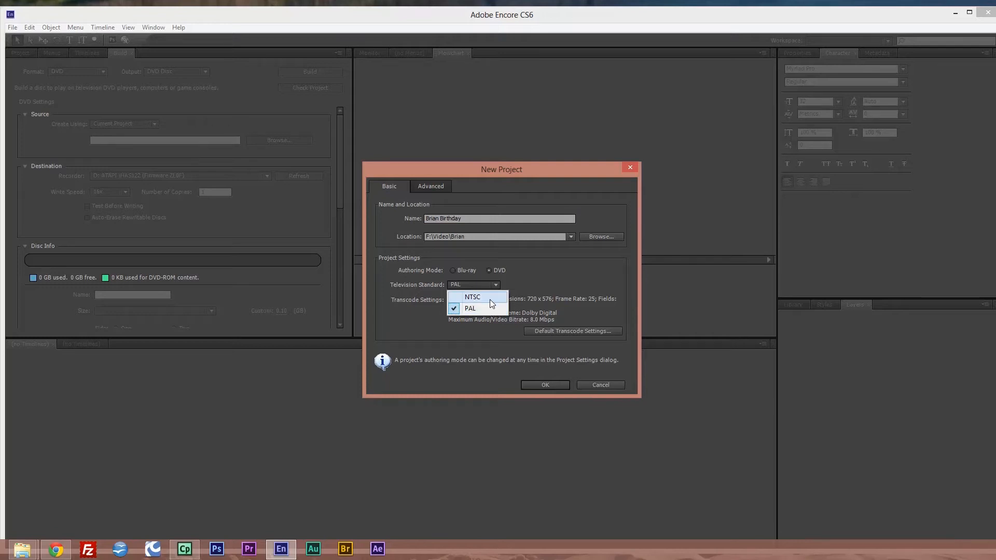
click(494, 310)
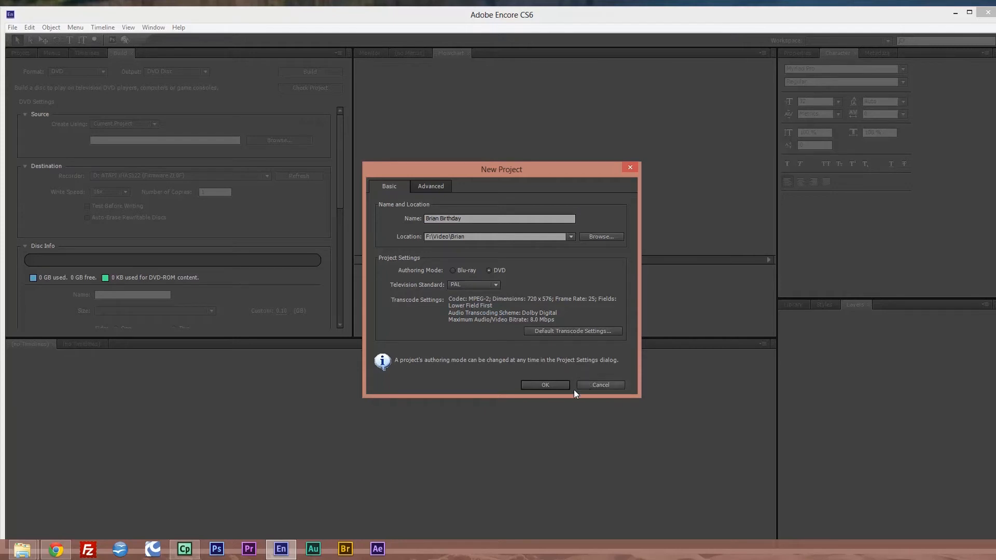
click(550, 386)
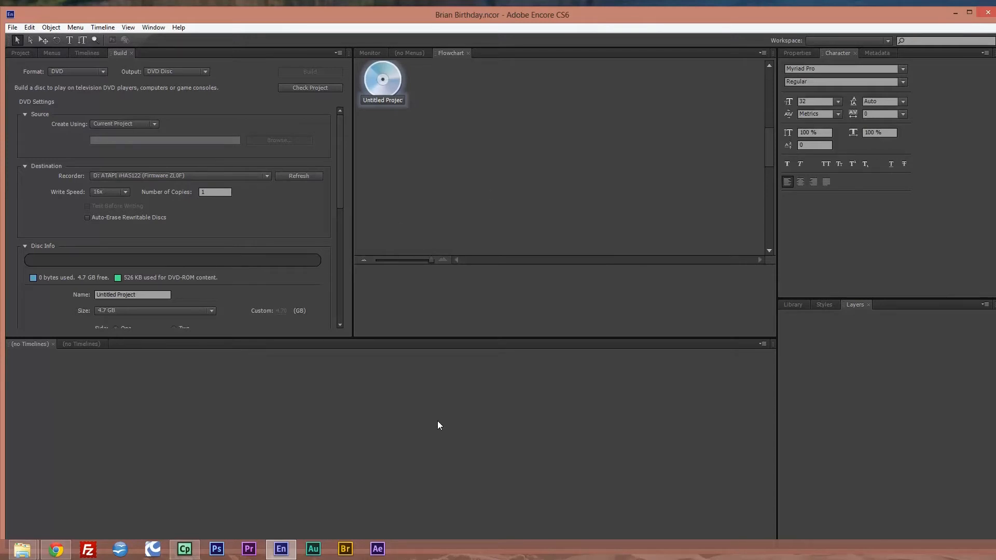
- Examine the project's library, styles, layers, disc properties, character settings and metadata, plus its assets, menus, timelines and build settings
click(794, 306)
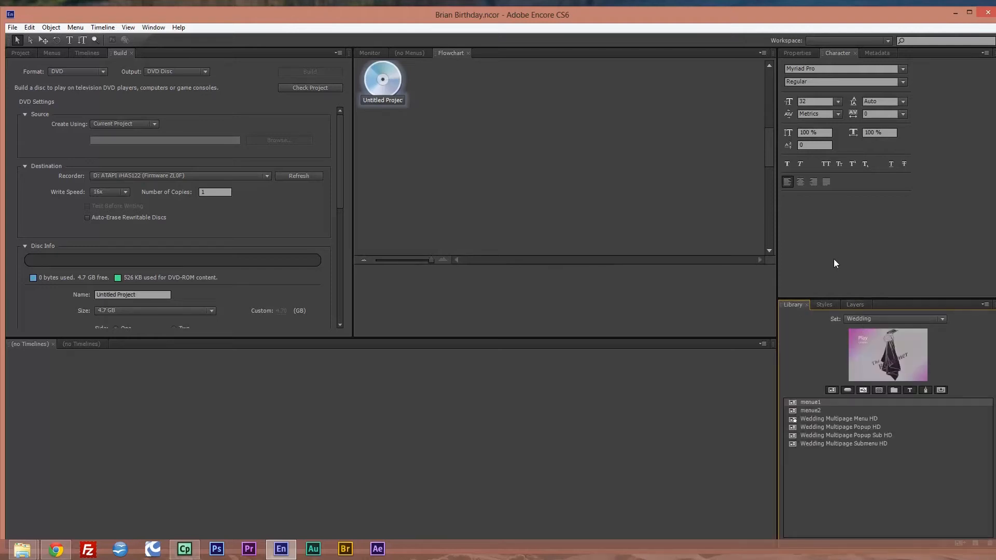
click(825, 305)
click(854, 304)
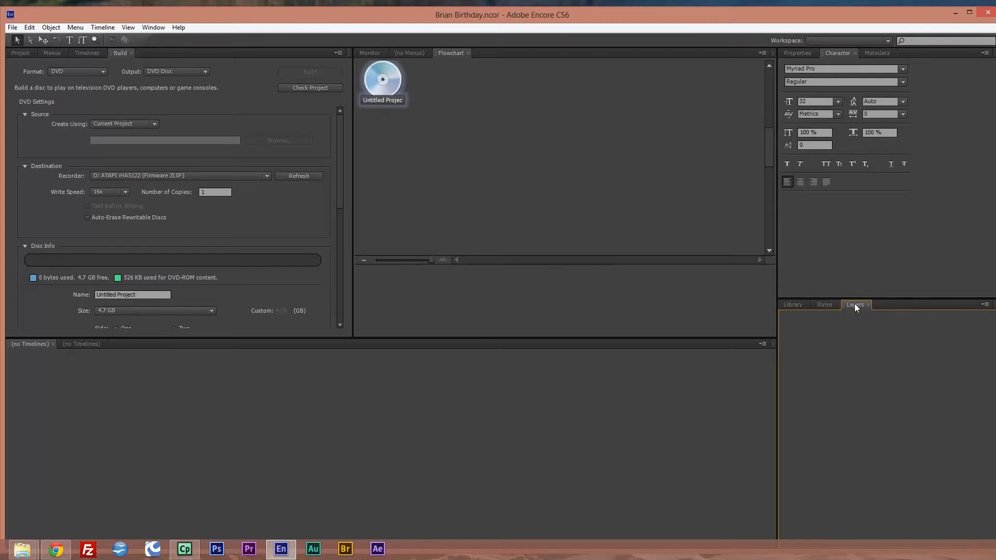
click(797, 305)
click(794, 50)
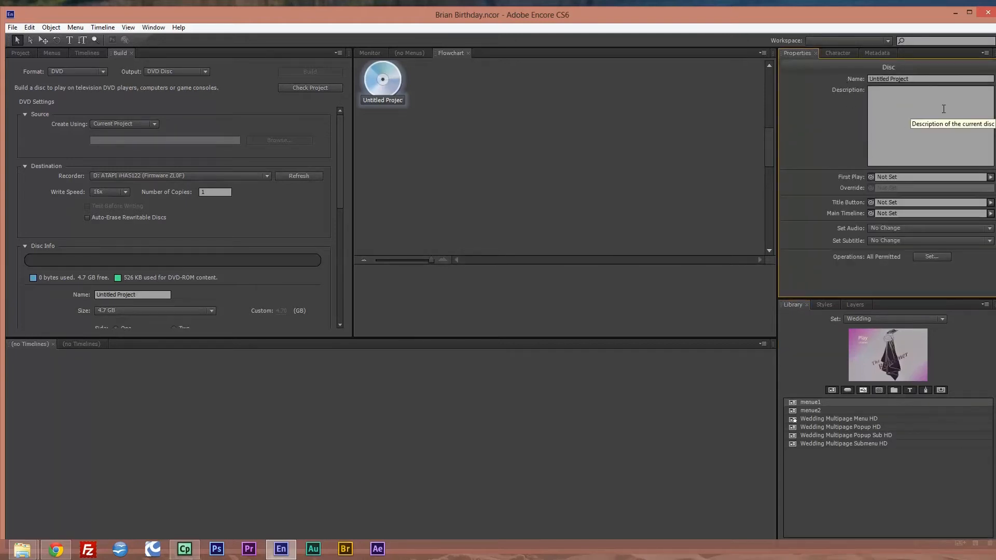
click(847, 54)
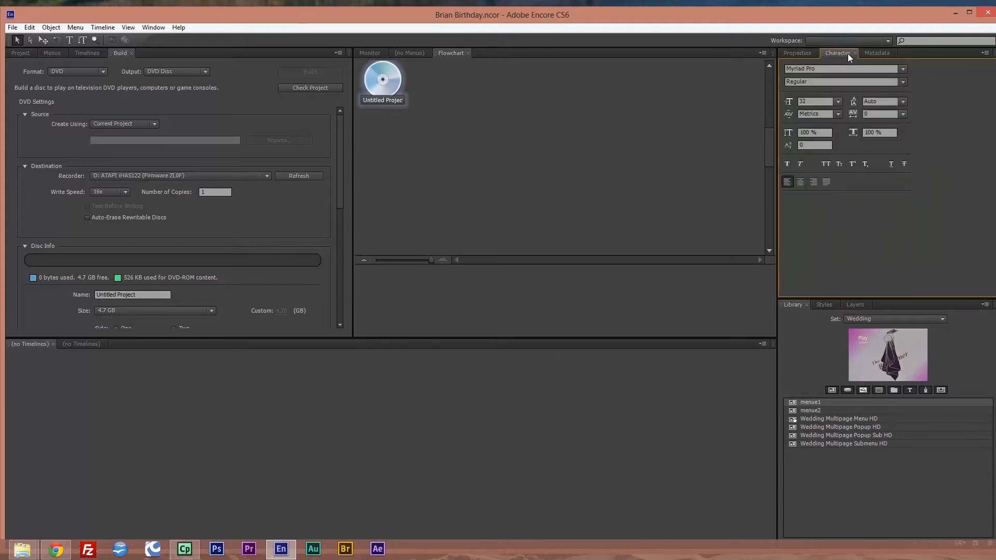
click(877, 52)
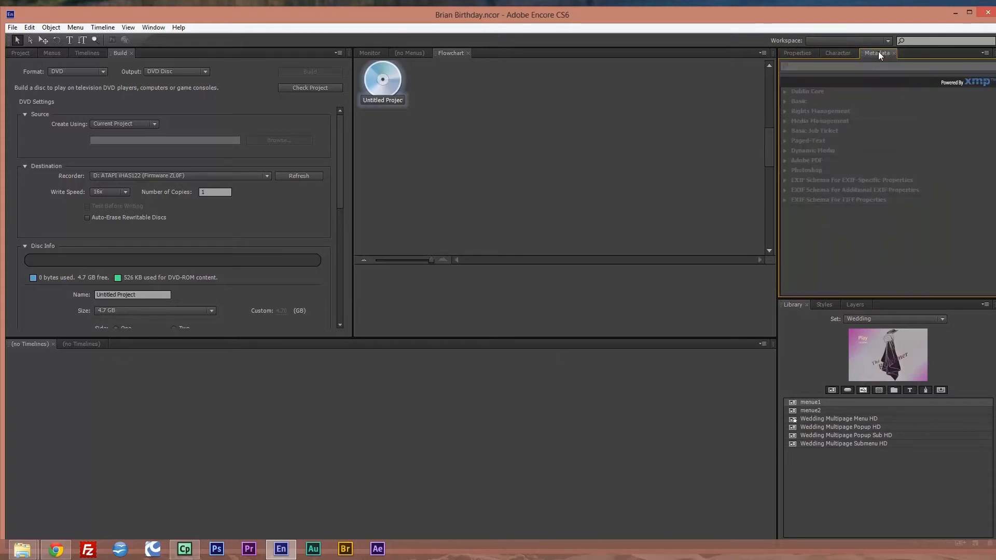
click(783, 52)
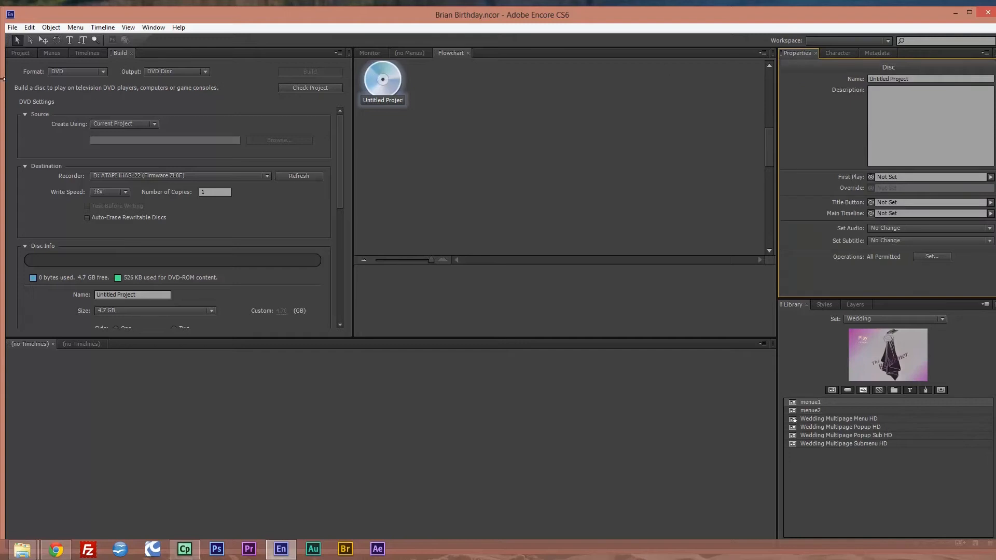
click(20, 52)
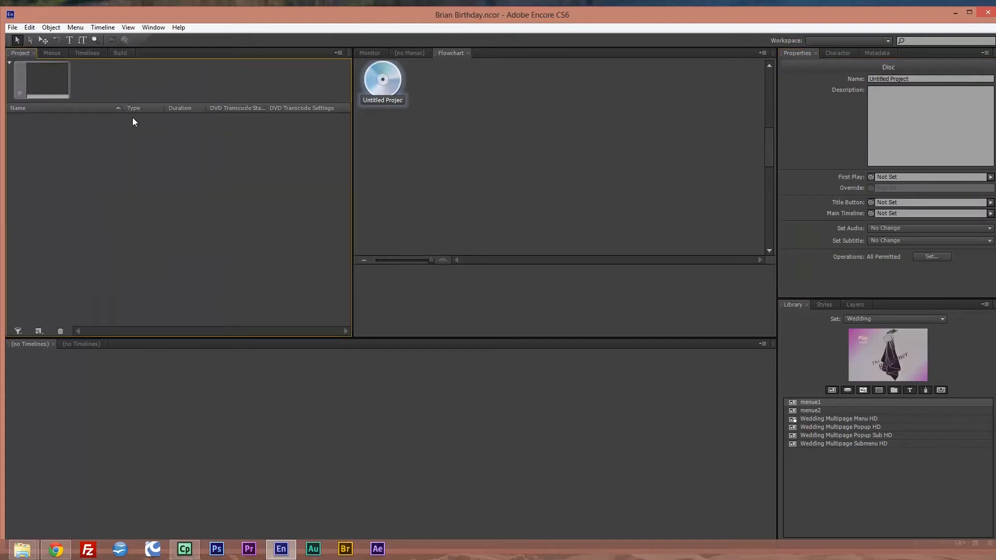
click(52, 53)
click(92, 52)
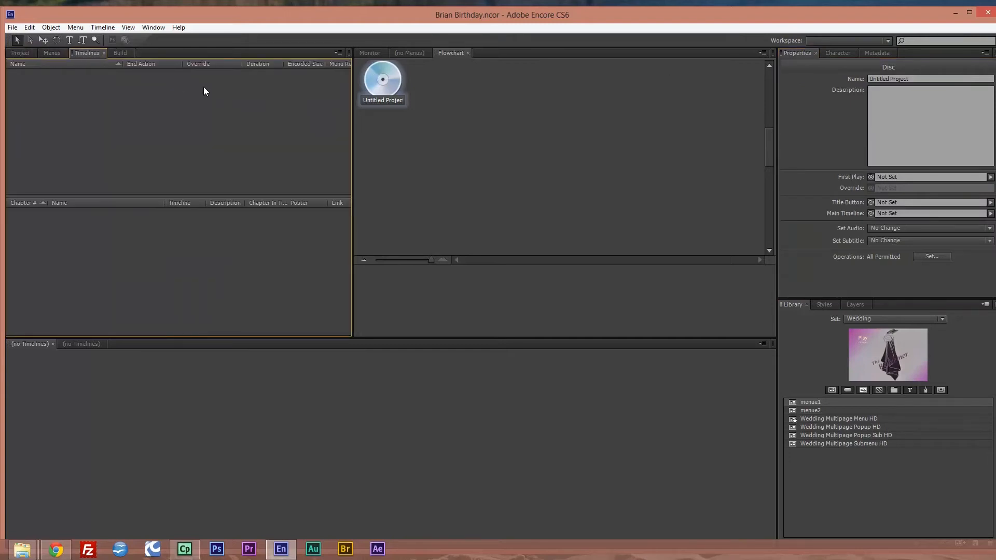
click(122, 54)
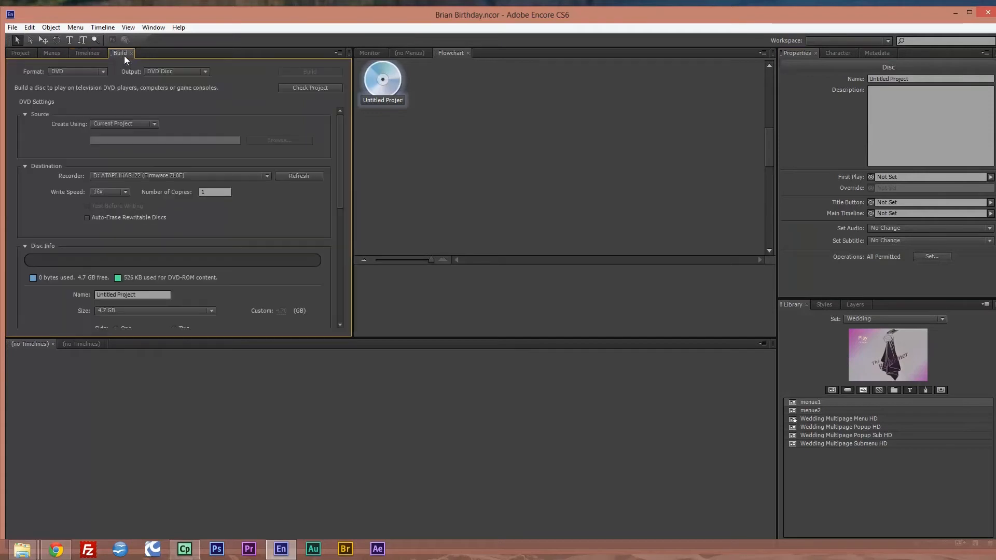
- Import the Happy Birthday Grandson MP4 video as a timeline and move the playhead to about 00:00:00:22 to preview it
click(17, 54)
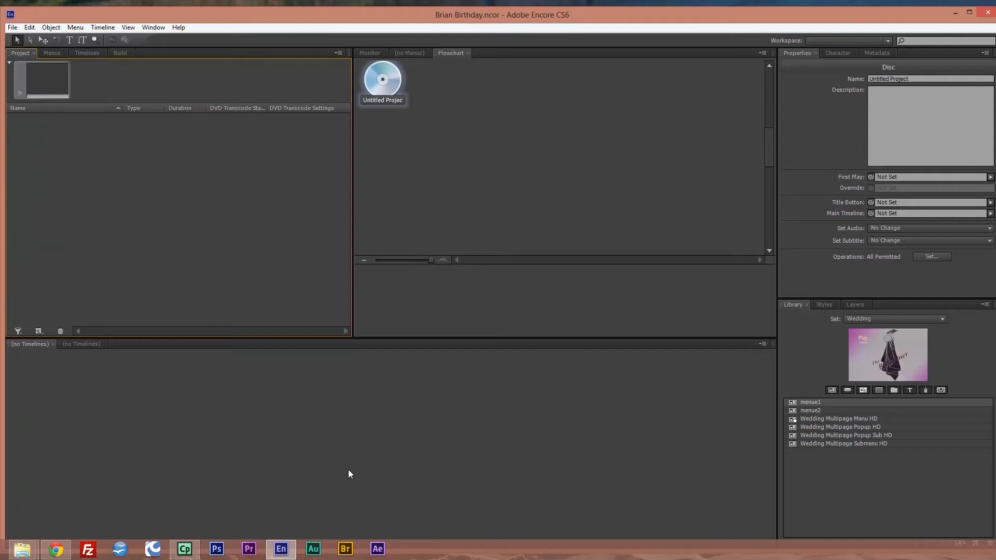
right_click(206, 263)
mouse_move(216, 271)
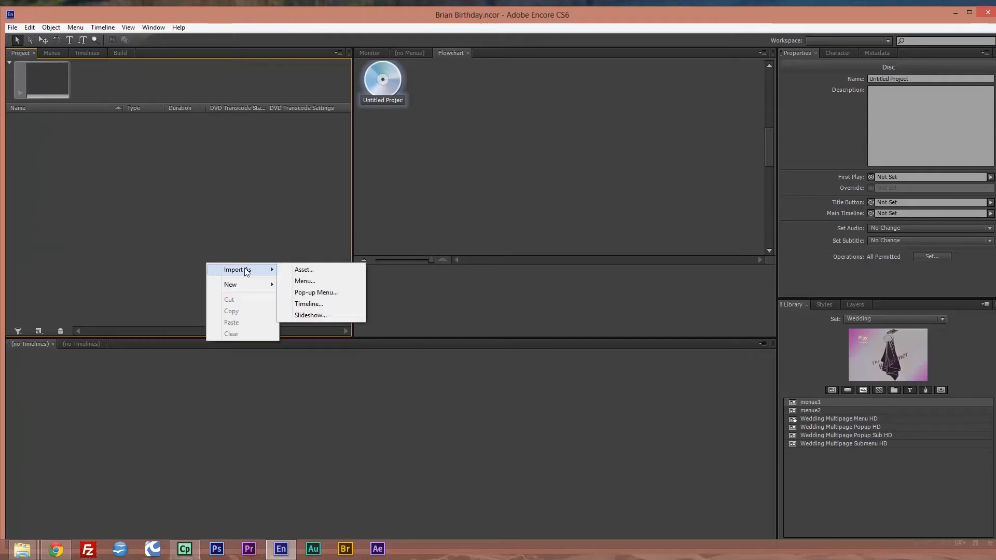
click(334, 305)
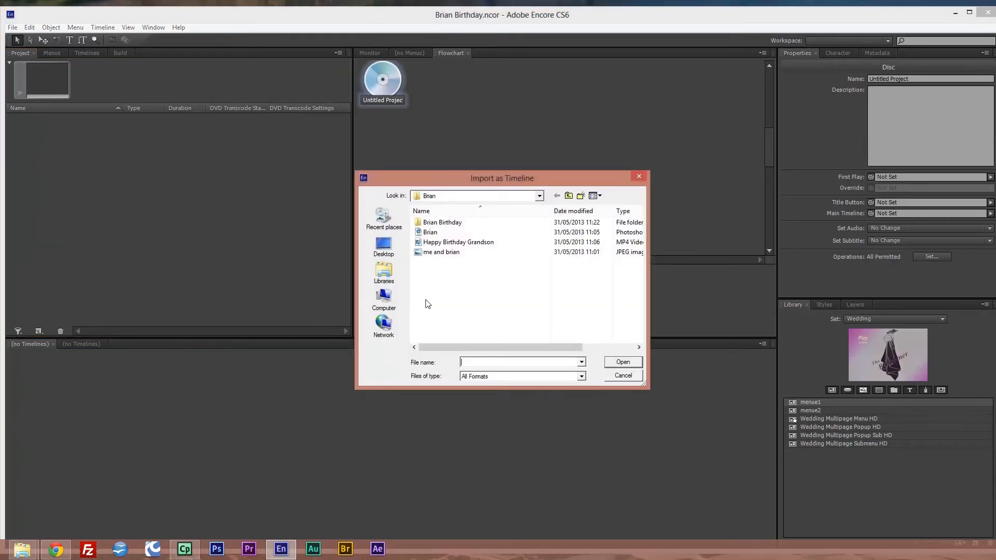
double_click(495, 243)
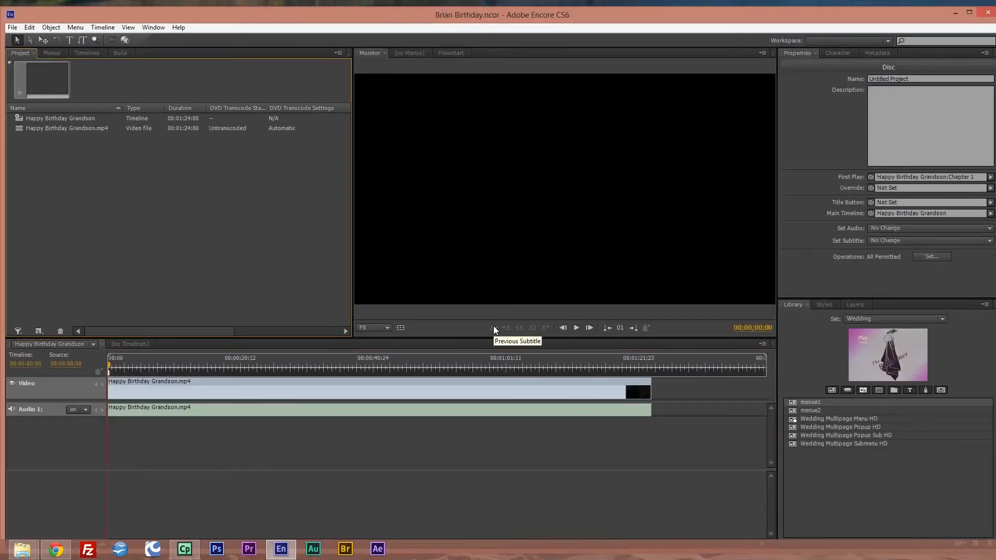
mouse_move(108, 369)
mouse_down()
mouse_move(423, 384)
mouse_move(113, 387)
mouse_up()
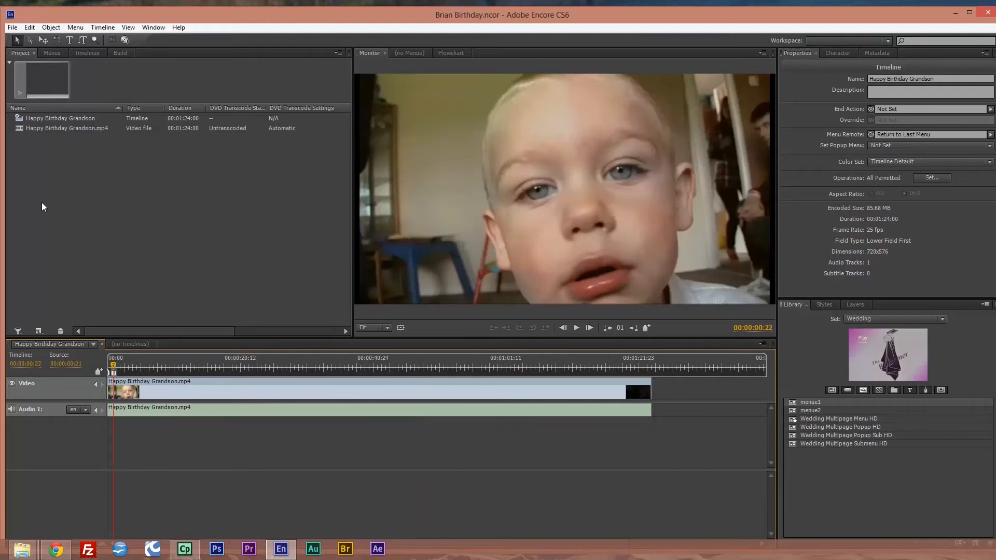
- Import the Photoshop file bearing the boy's first name from the project location as a menu
right_click(105, 170)
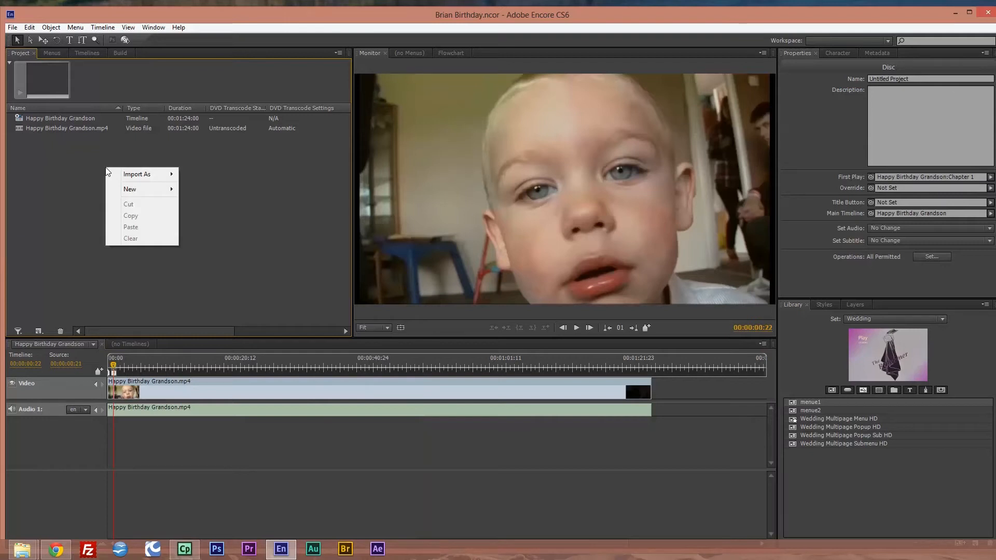
click(309, 230)
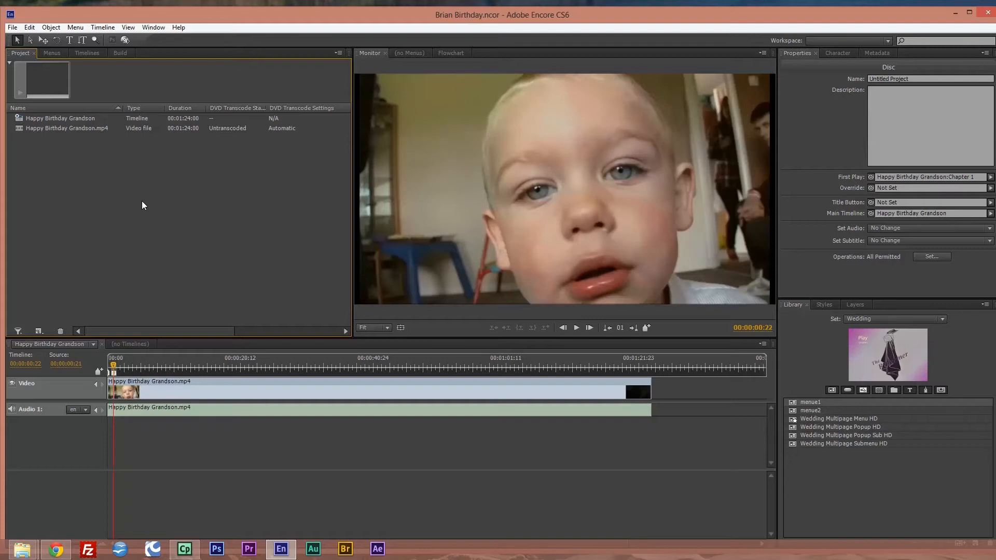
right_click(95, 197)
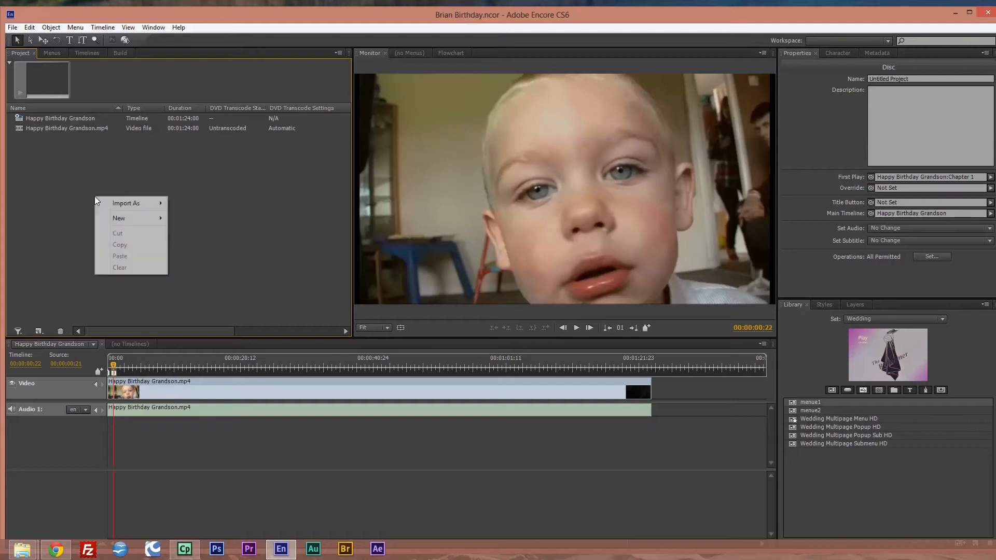
mouse_move(129, 217)
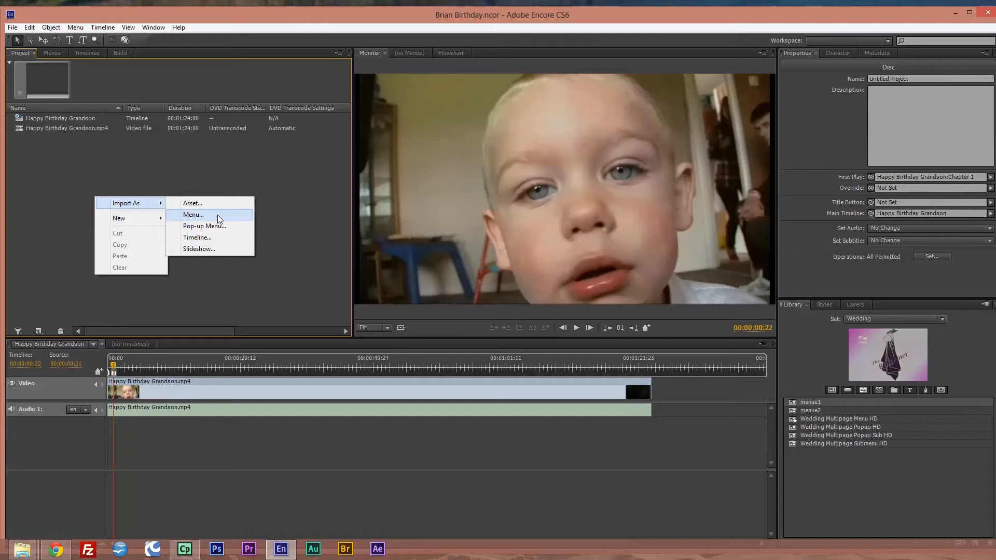
click(217, 215)
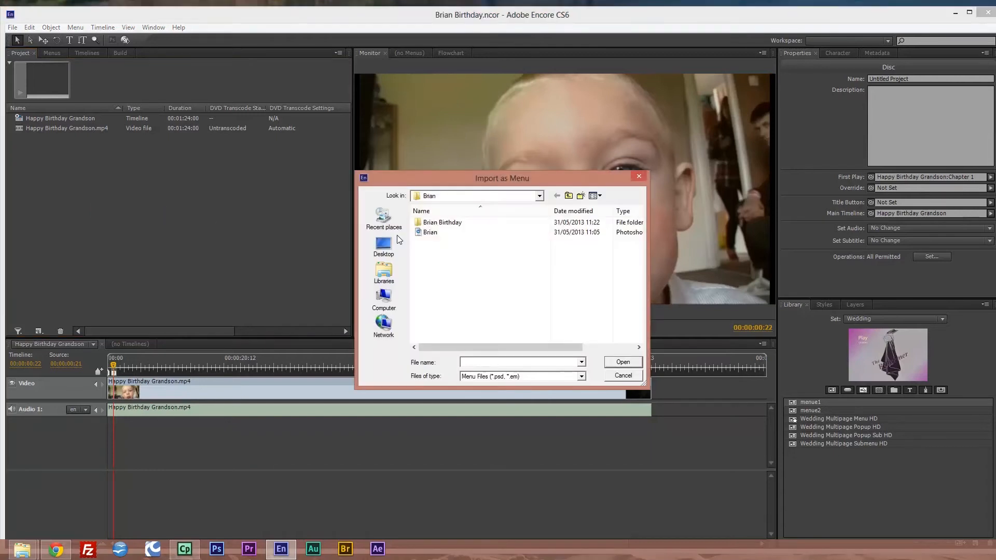
click(434, 233)
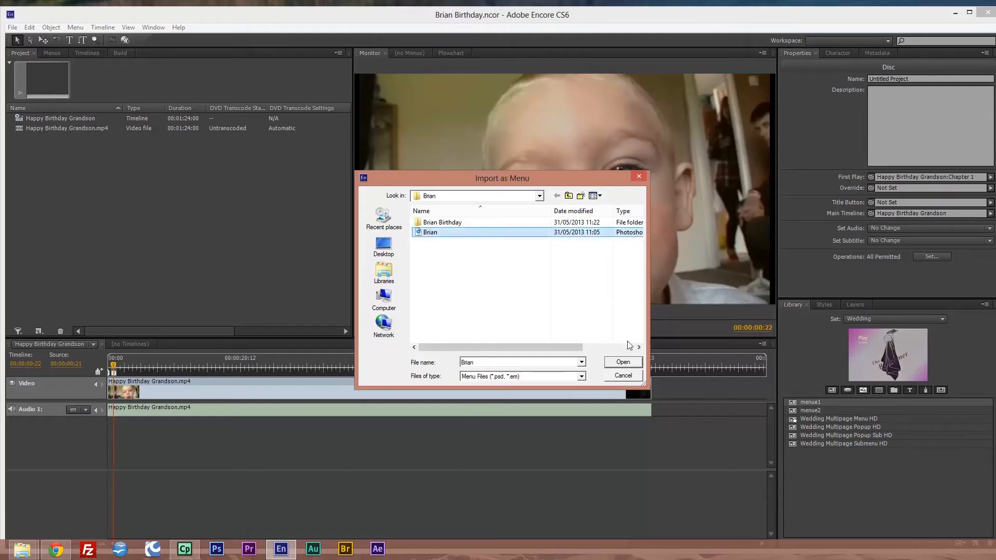
click(618, 366)
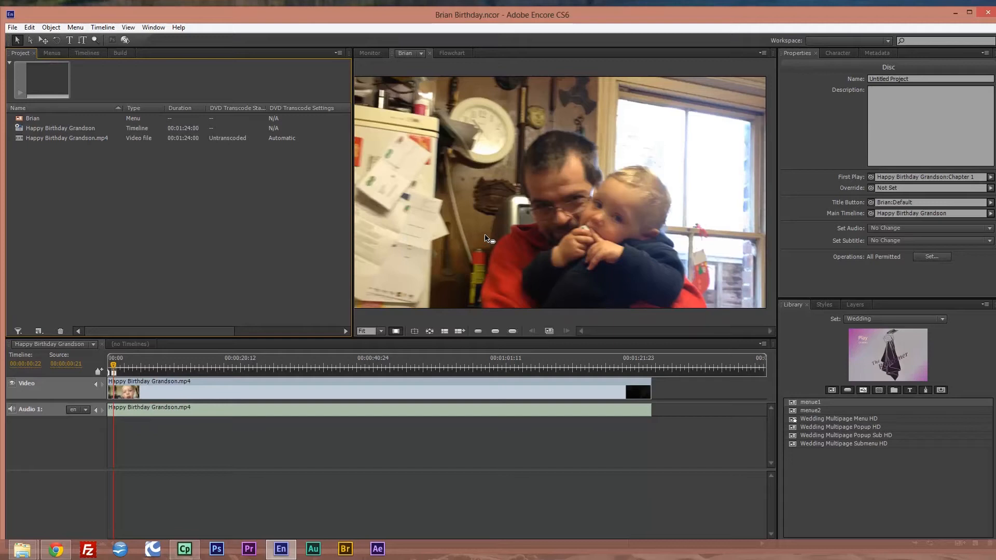
- Add the title text "Happy Birthday" followed by the boy's first name near the top of the imported menu
click(54, 53)
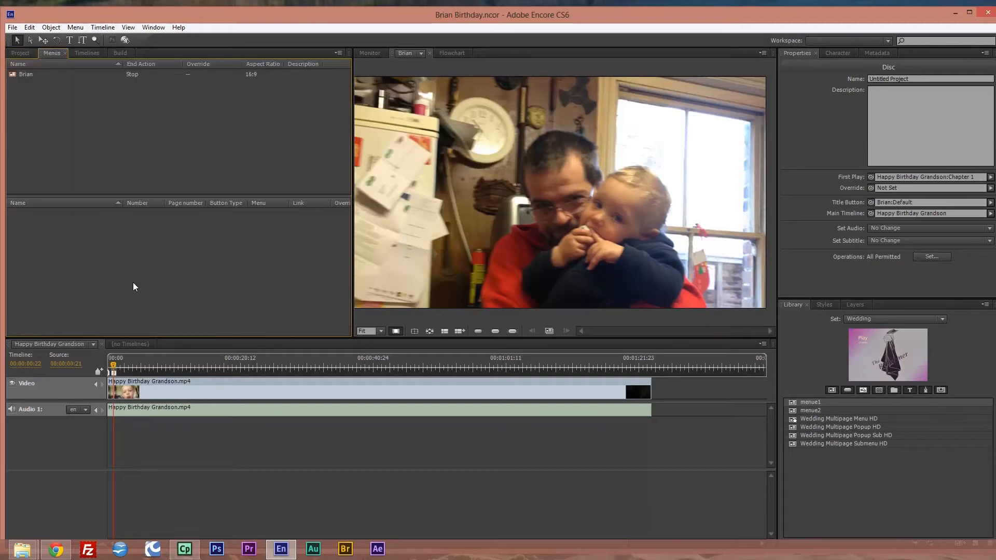
click(37, 76)
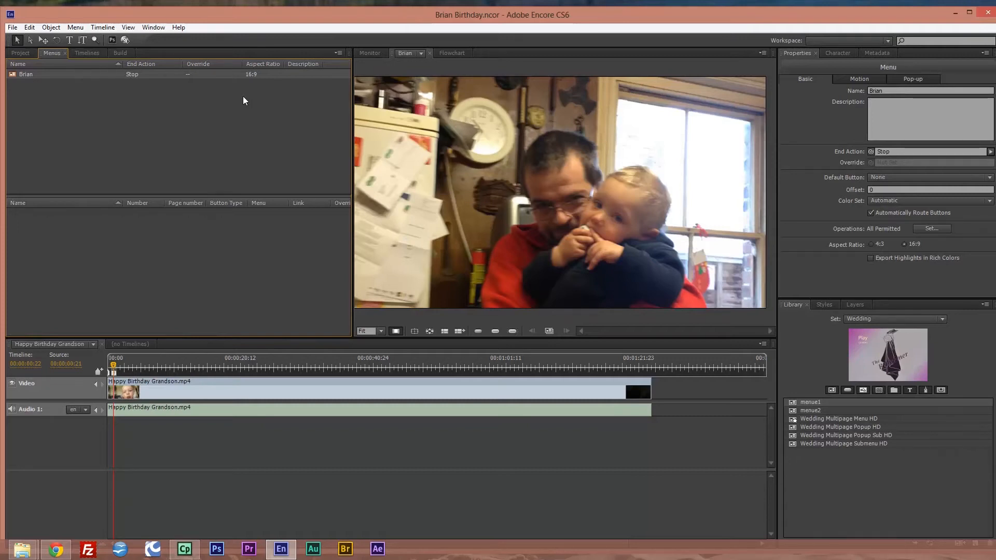
click(69, 39)
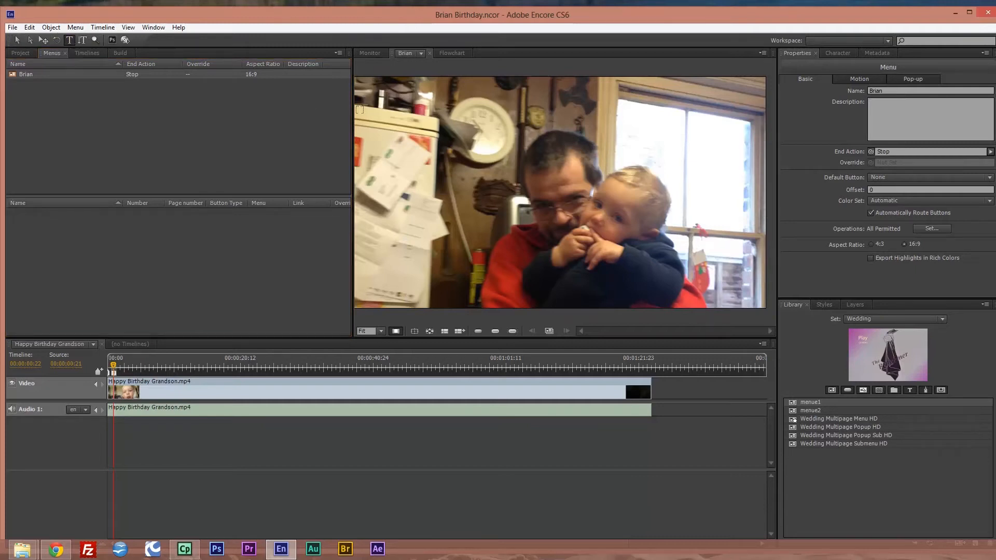
click(474, 147)
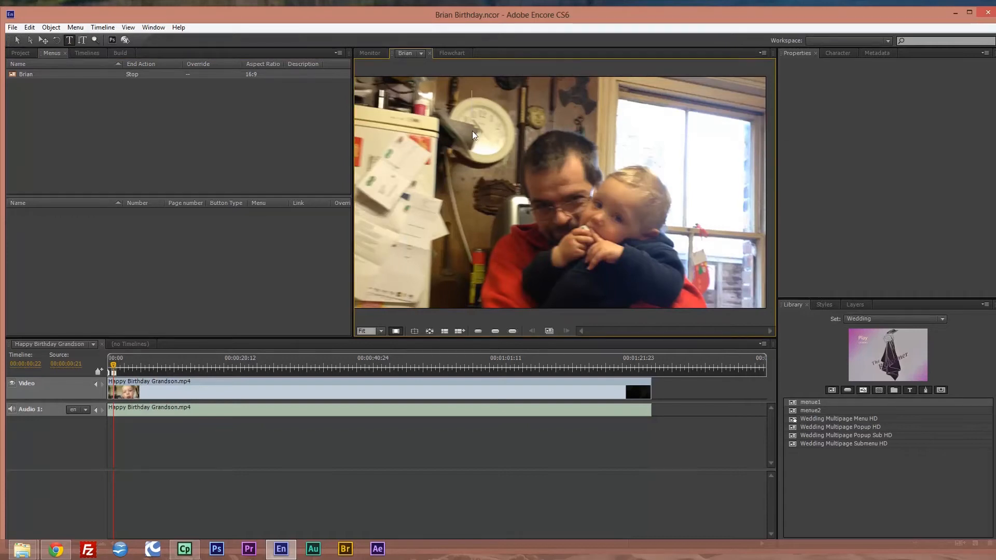
text(Ha)
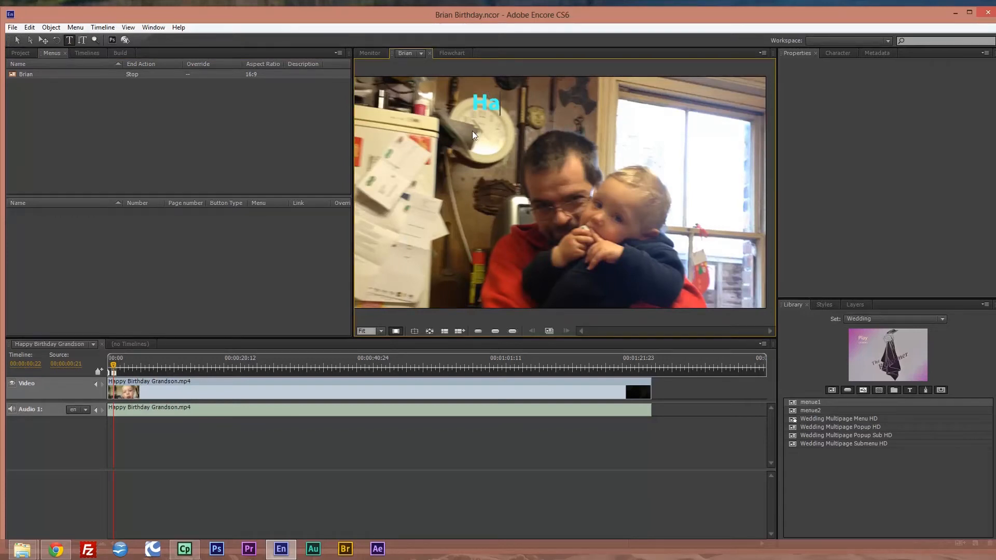
text(ppy B)
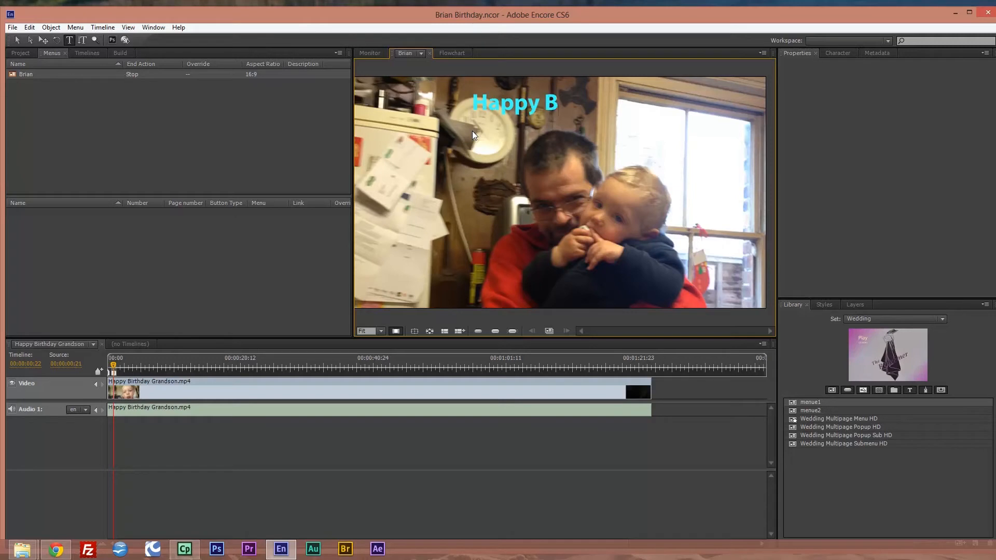
text(irthd)
text(ay)
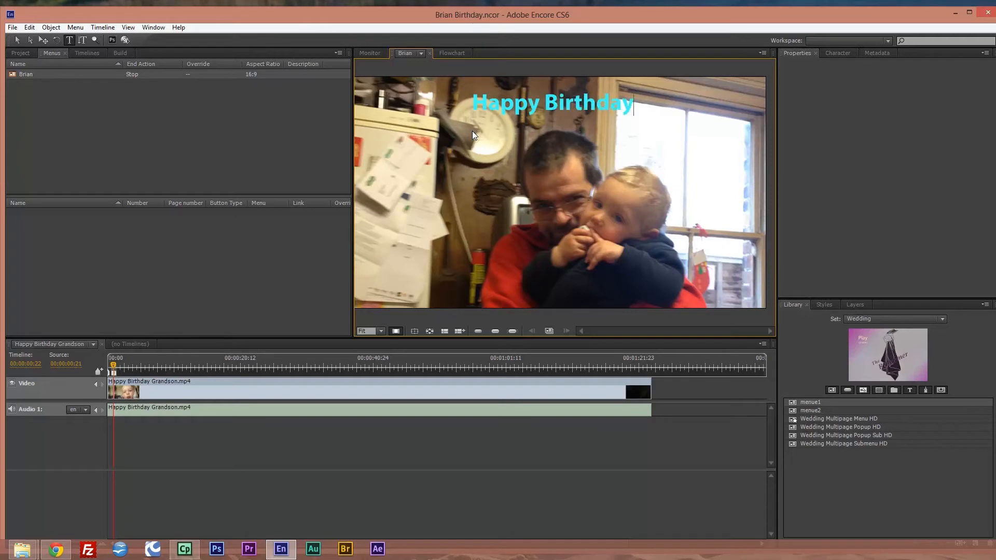
text( Brian)
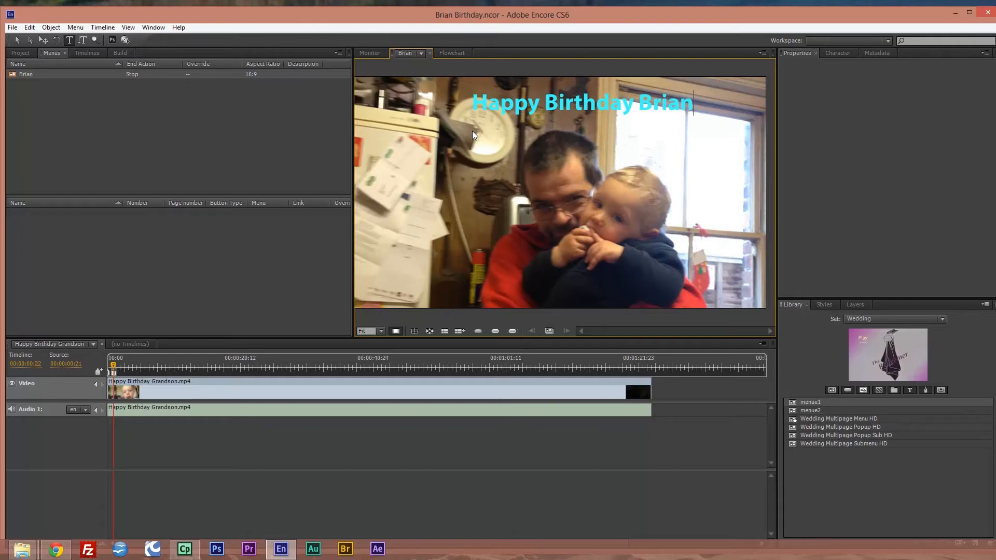
- Try Georgia, Courier Final Draft and Courier New on the birthday title, and set its font to Adobe Caslon Pro
click(838, 53)
drag(692, 104, 473, 100)
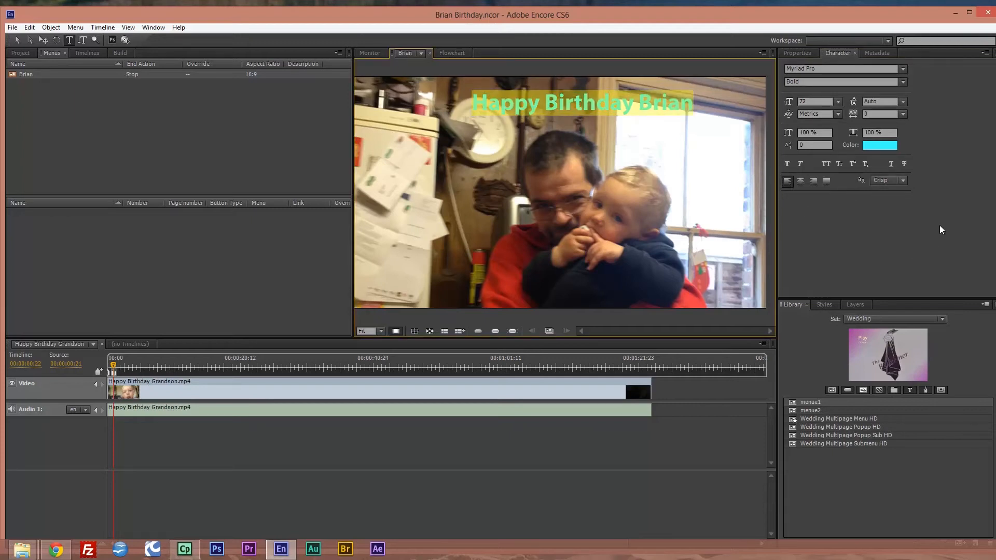
click(903, 69)
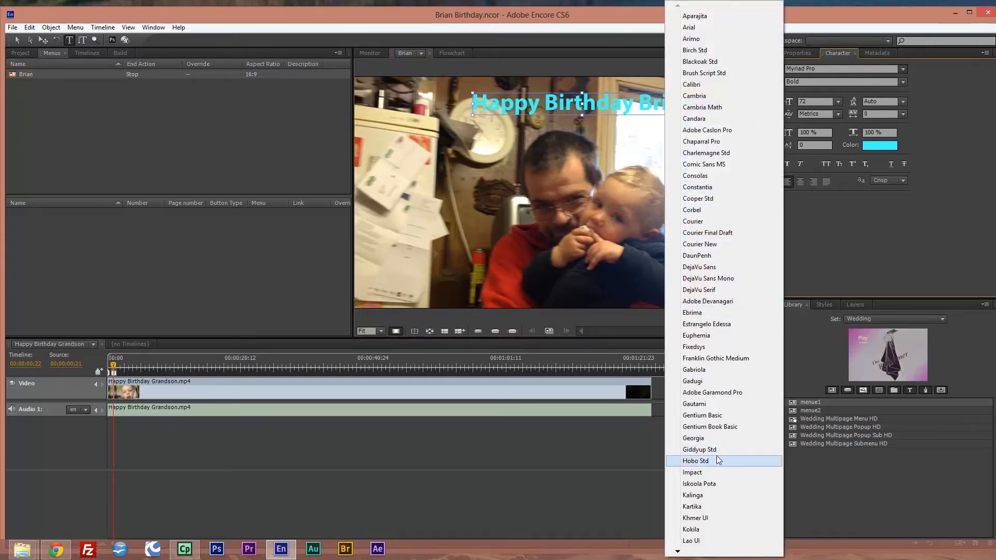
click(707, 437)
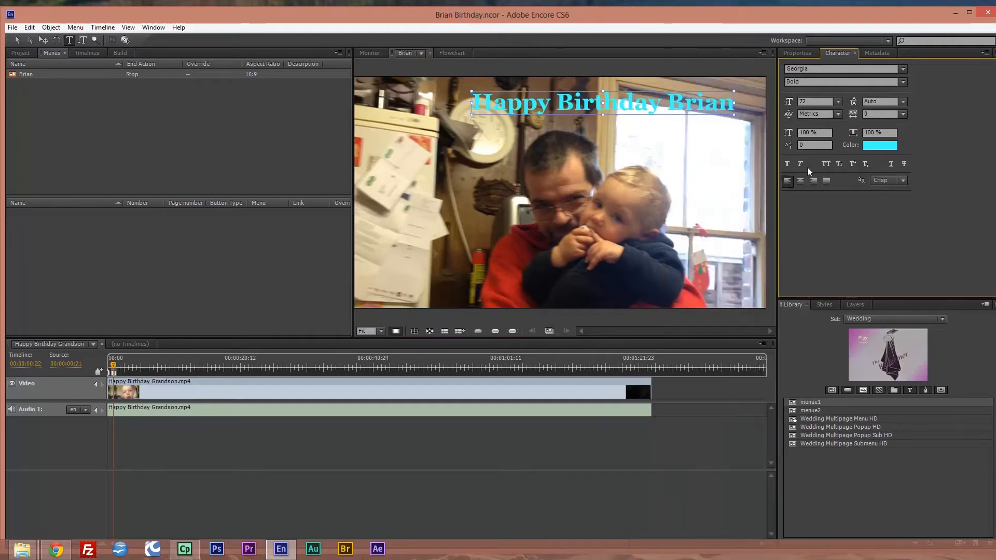
click(904, 70)
click(708, 235)
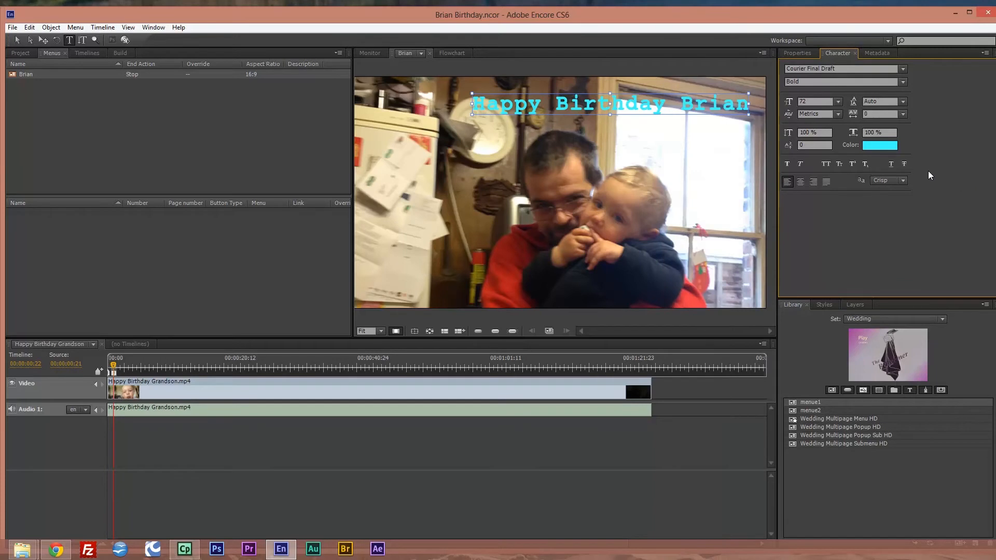
click(904, 70)
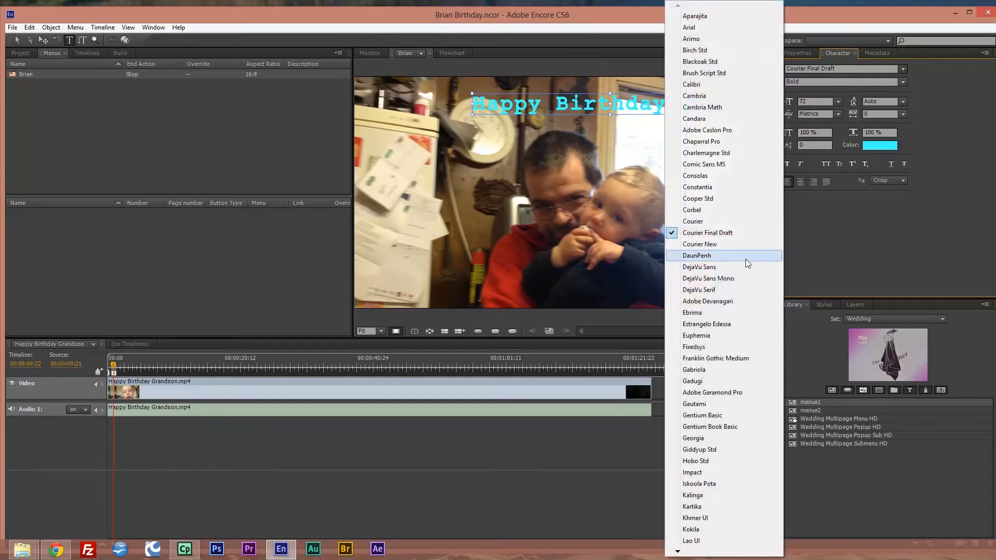
click(724, 244)
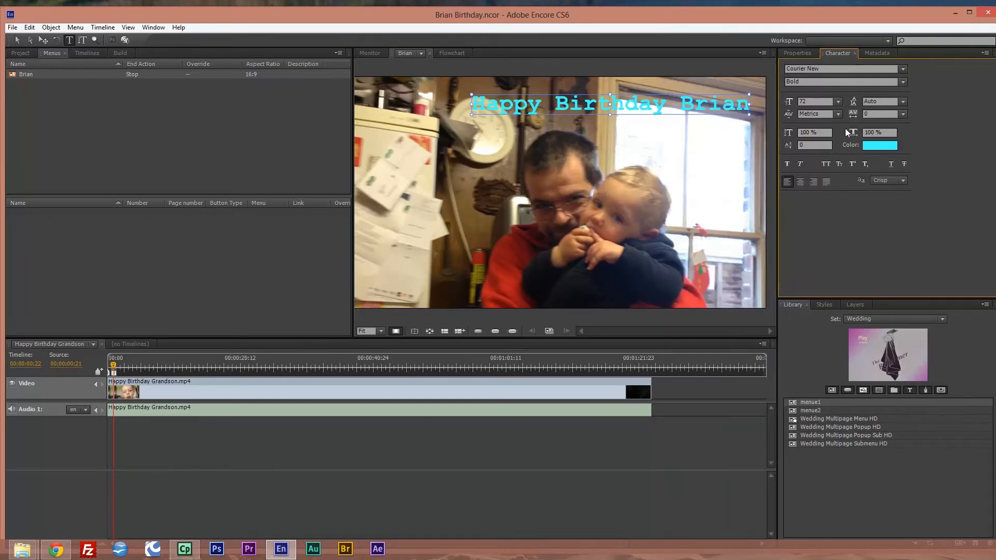
click(903, 70)
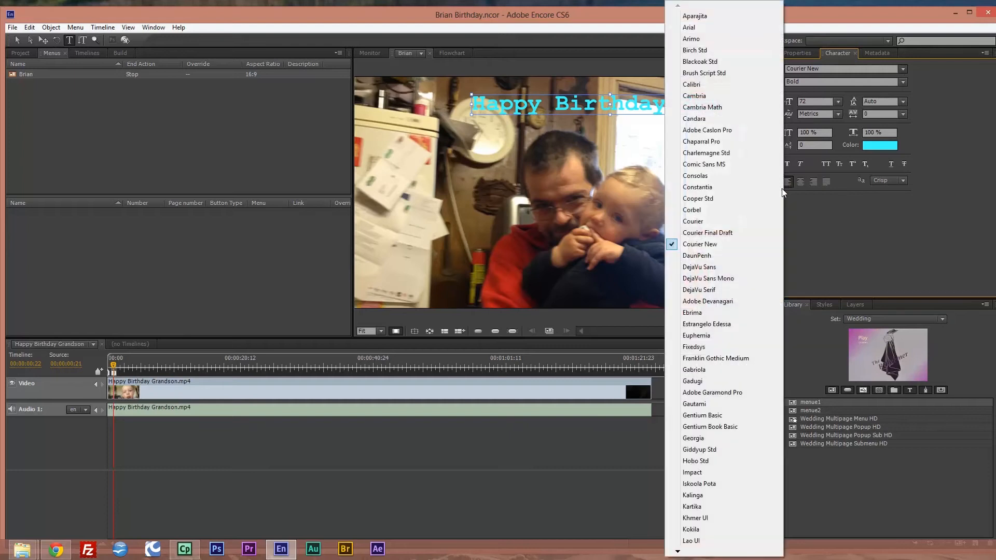
click(732, 131)
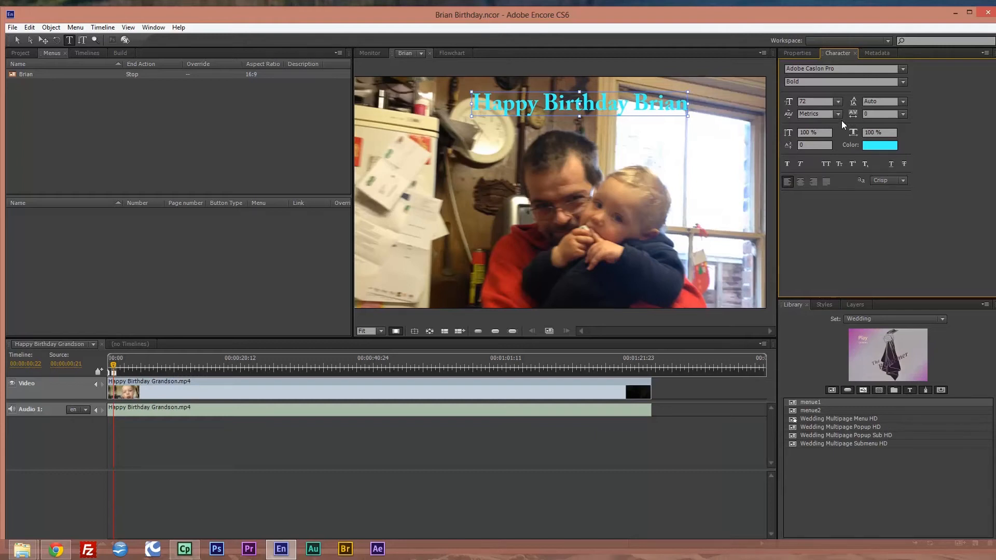
- Underline the birthday title, leaving its anti-aliasing at Crisp
click(904, 181)
click(904, 181)
click(893, 166)
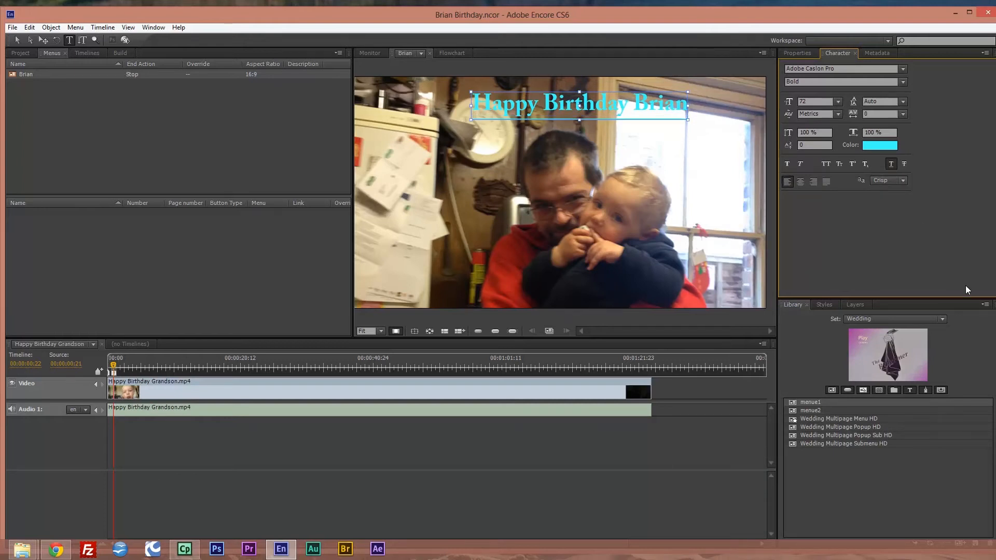
- Enlarge the birthday title to a font size of about 127 so it spans nearly the menu's full width
click(30, 41)
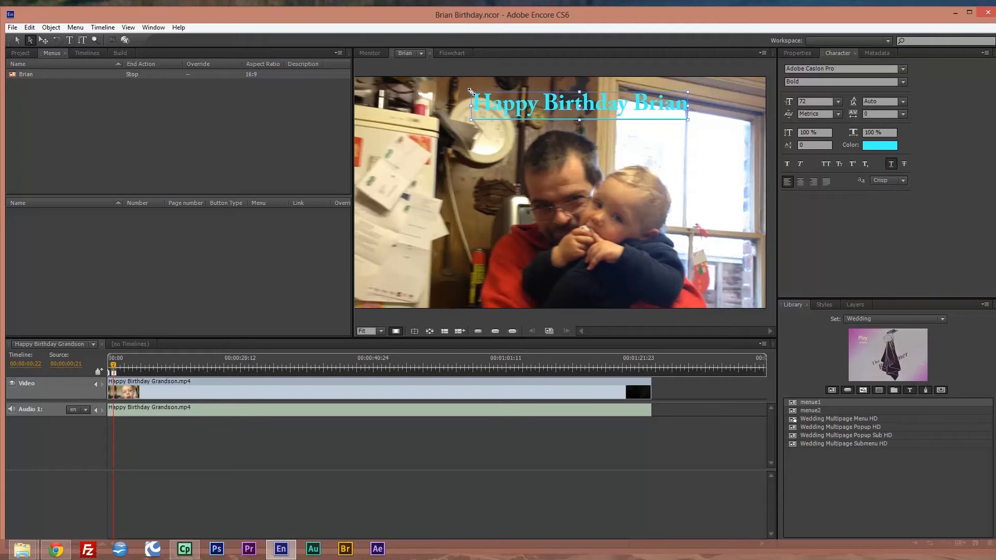
drag(471, 91, 346, 78)
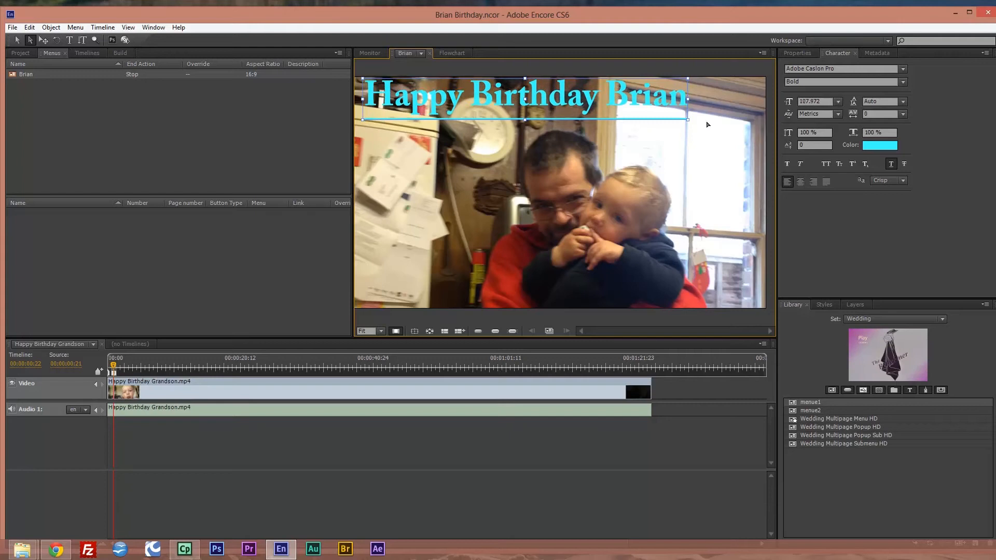
drag(687, 120, 758, 141)
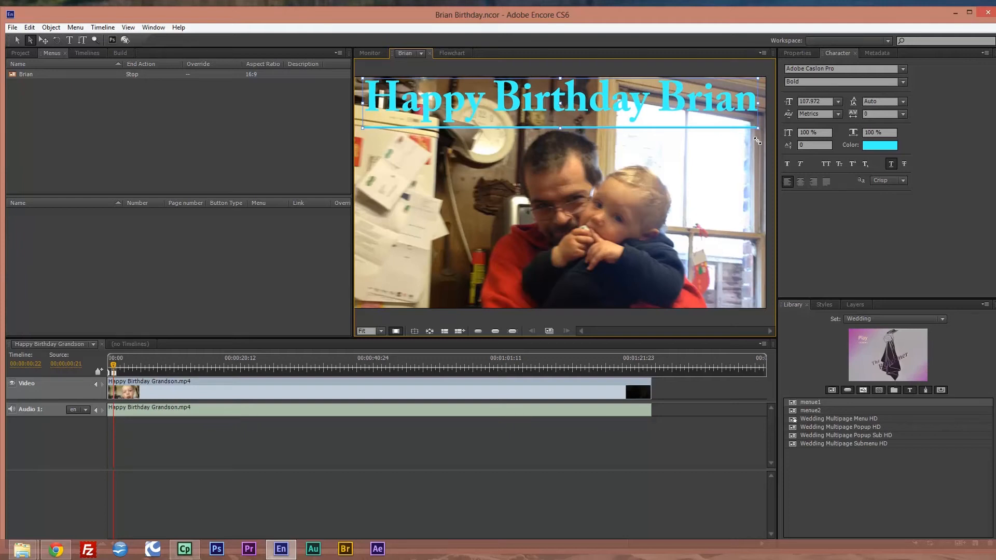
drag(758, 140, 744, 139)
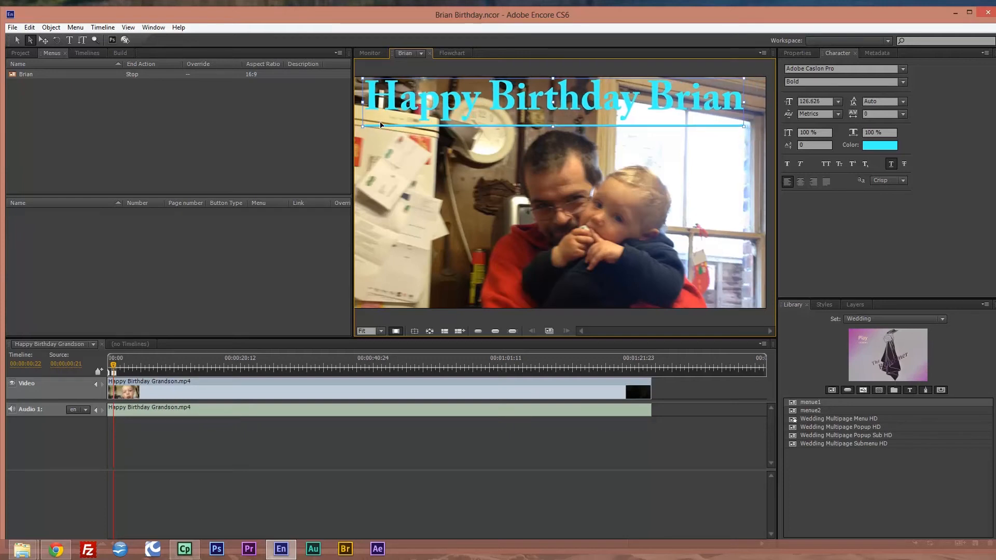
- Show the safe area guides, fit the title inside the inner guide at a font size of about 109, and remove its underline
click(415, 331)
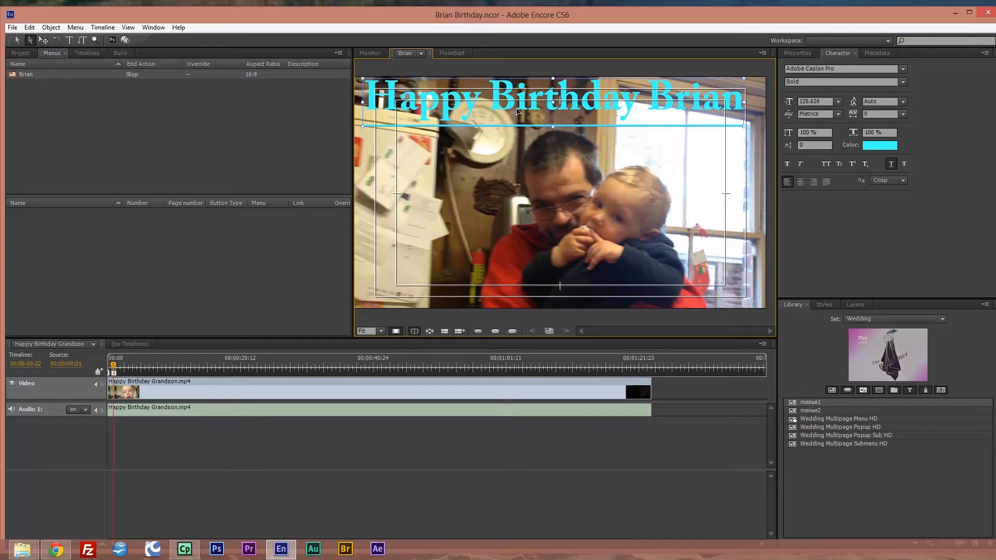
drag(517, 110, 520, 131)
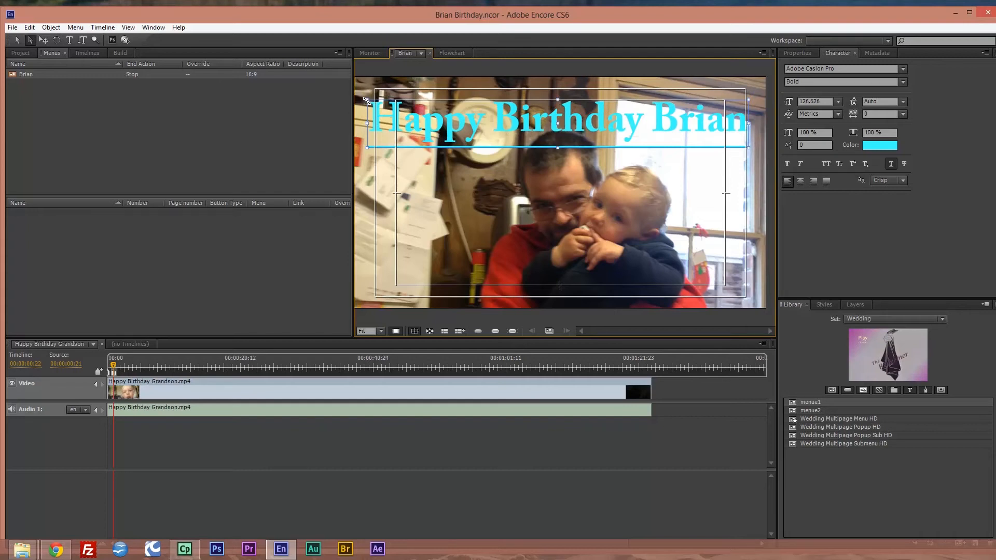
drag(367, 99, 392, 104)
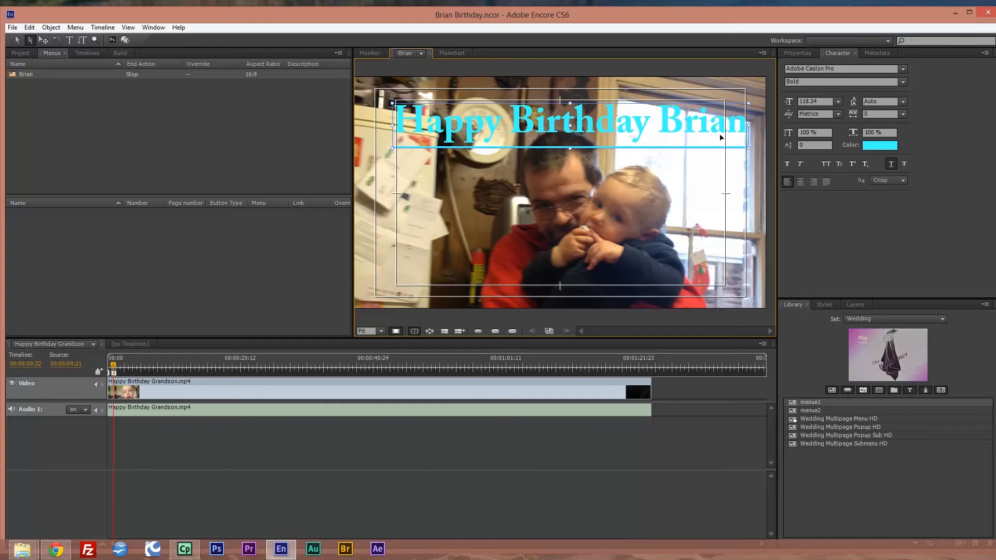
drag(749, 148, 727, 145)
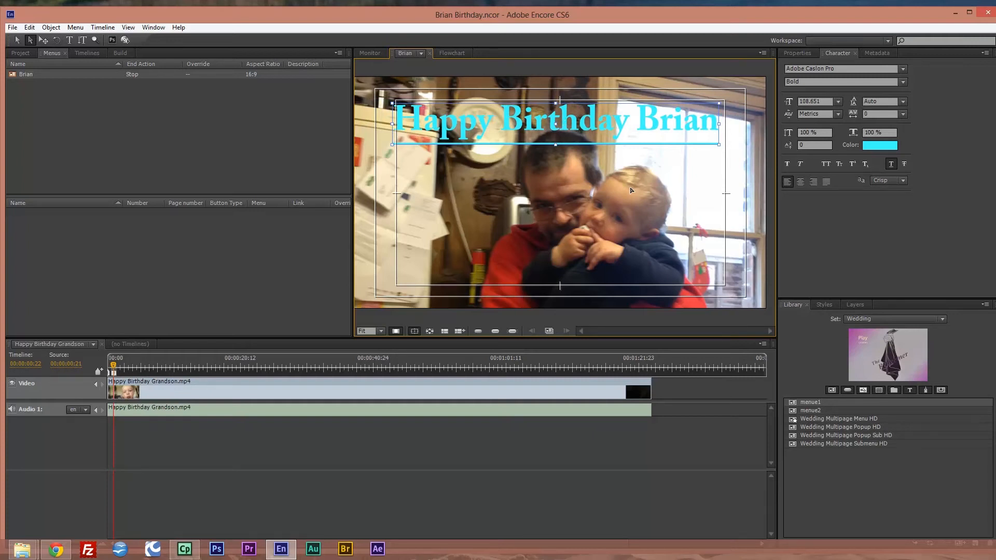
click(895, 163)
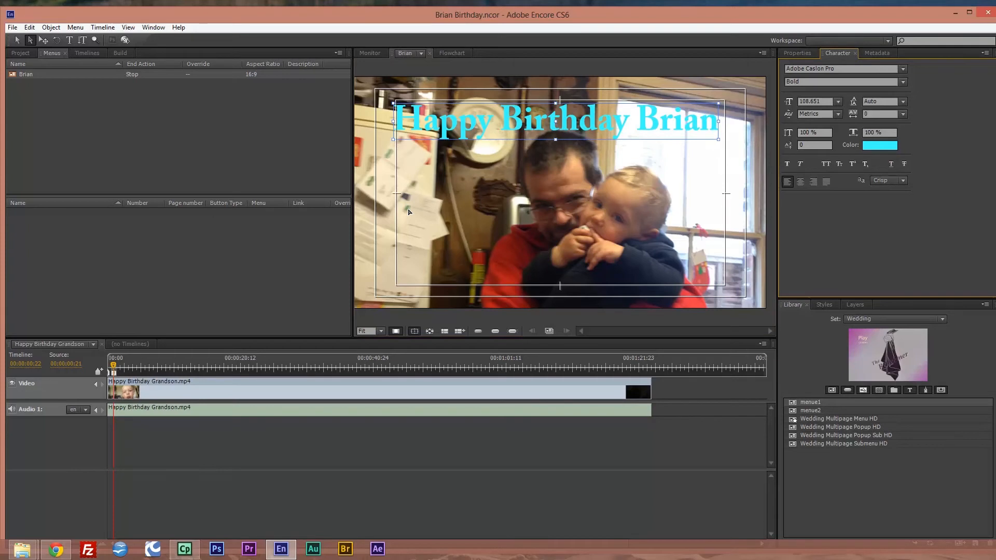
- Add the text "Play" to the menu and place it in the picture's lower left, inside the inner safe area guide
click(69, 39)
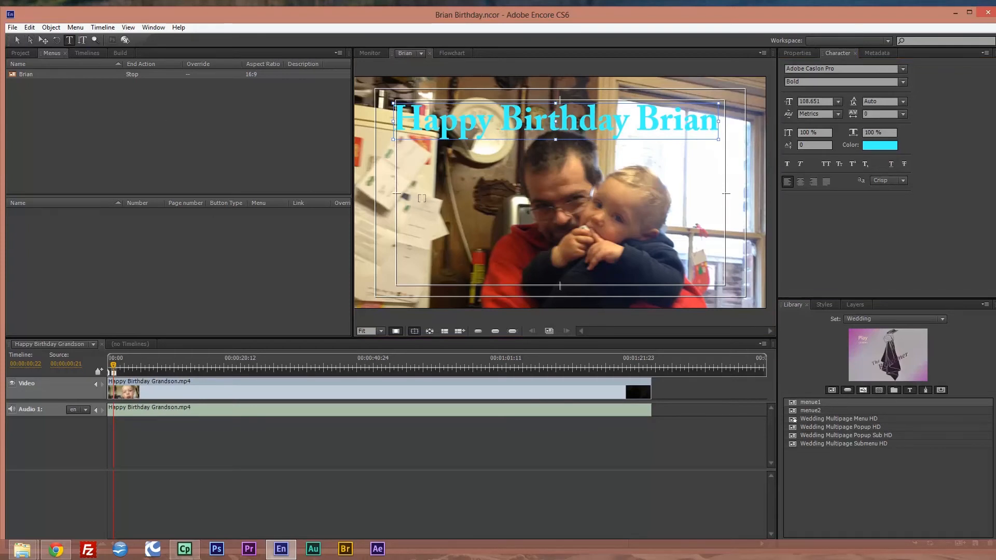
click(426, 177)
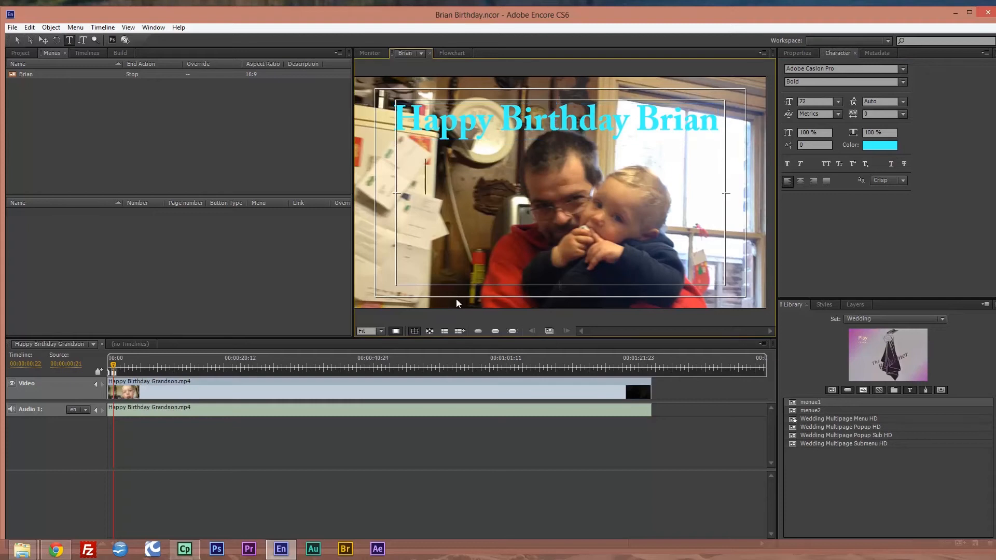
text(Play)
click(30, 40)
drag(450, 181, 459, 275)
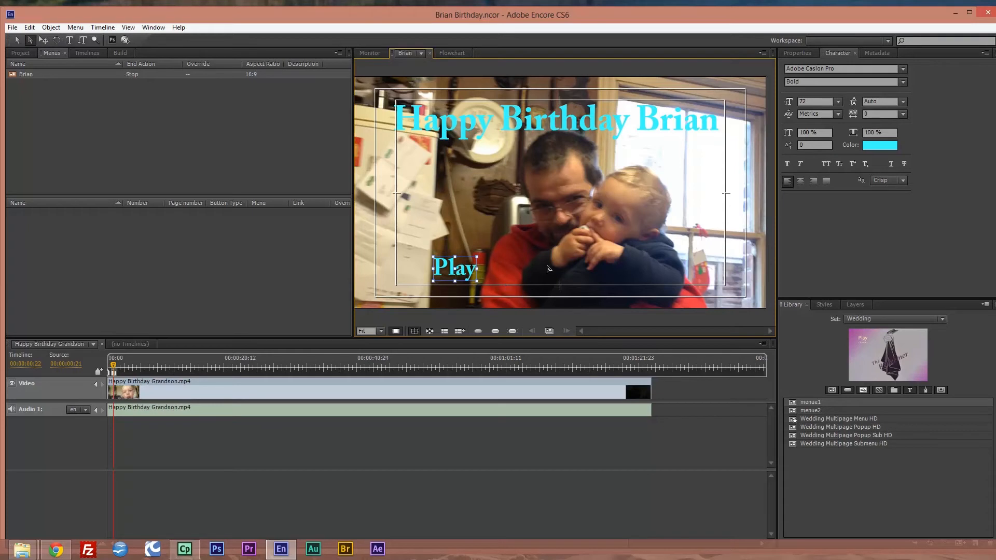
- Select the Play text layer and convert it to a button
click(855, 307)
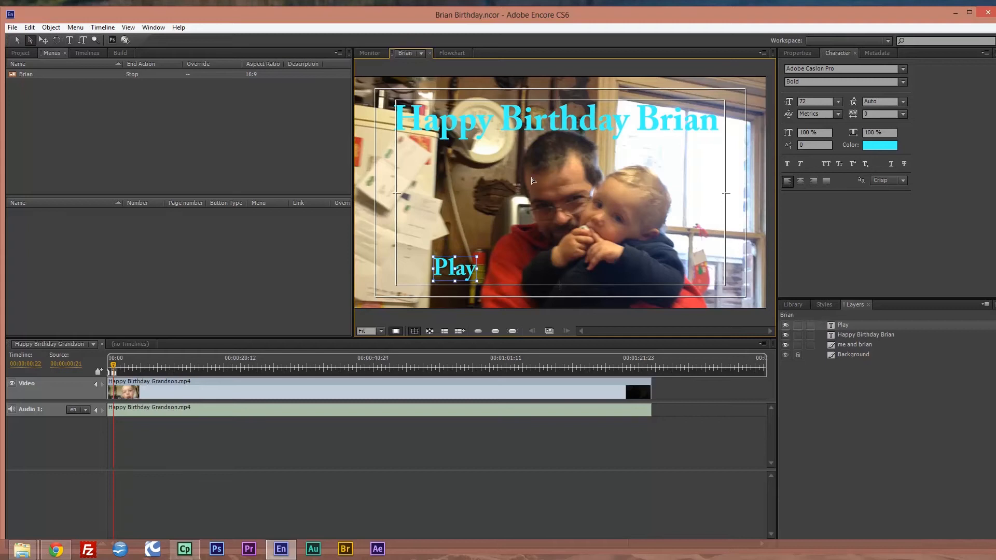
click(845, 326)
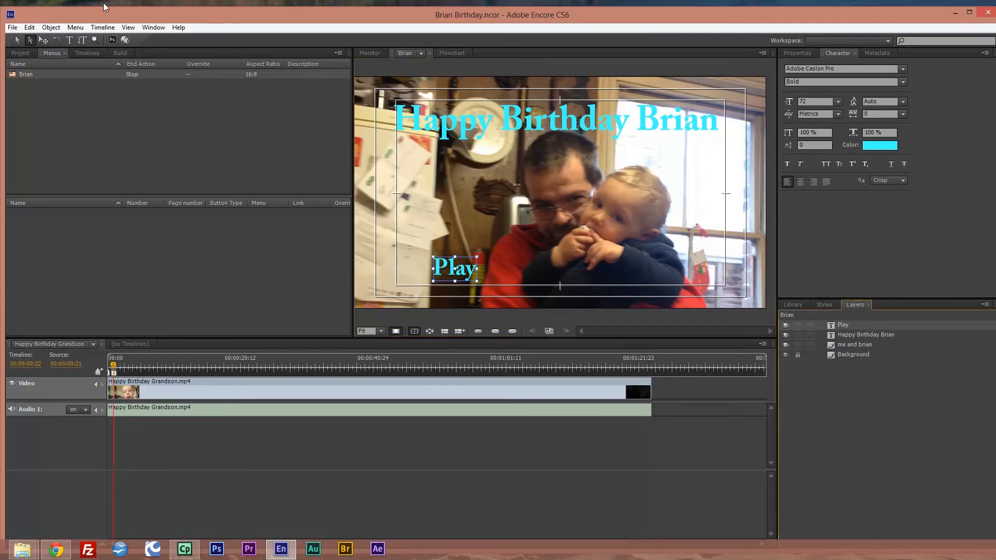
click(51, 28)
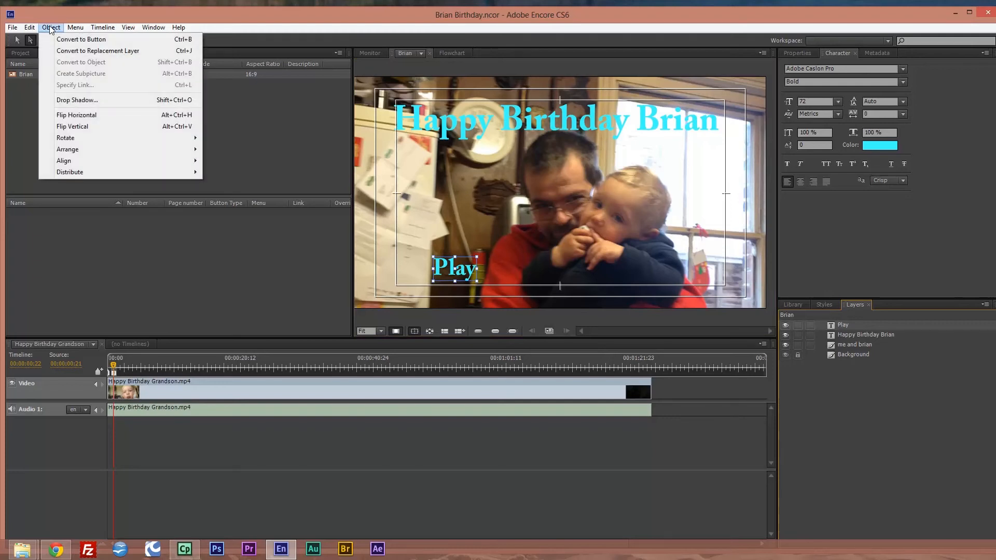
click(64, 39)
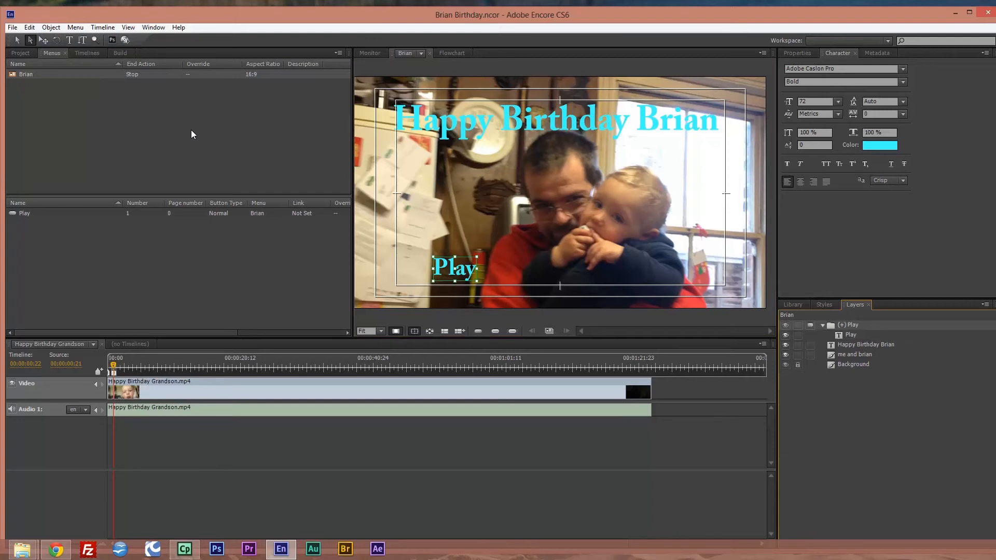
- In the flowchart, link the disc to the birthday menu so that the menu is the disc's First Play
click(451, 53)
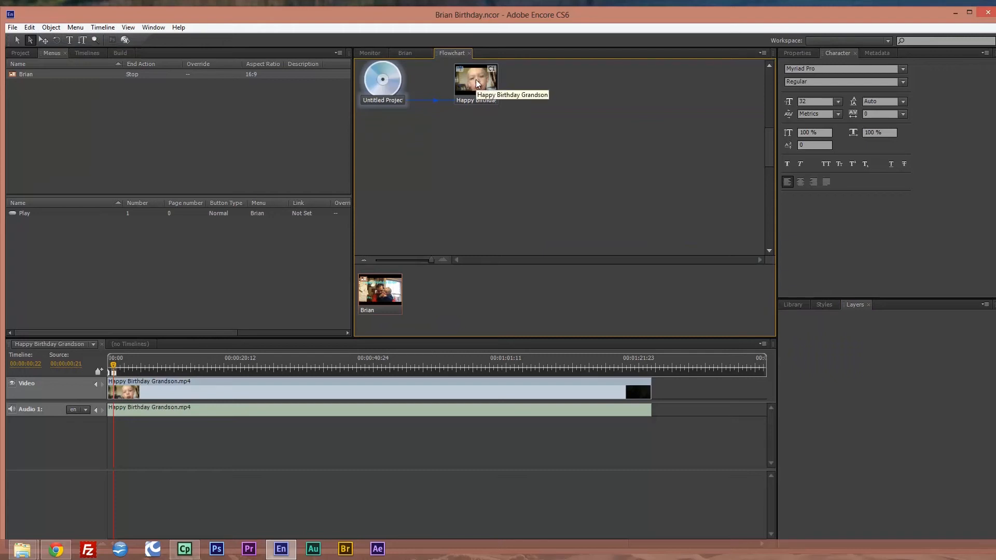
click(376, 303)
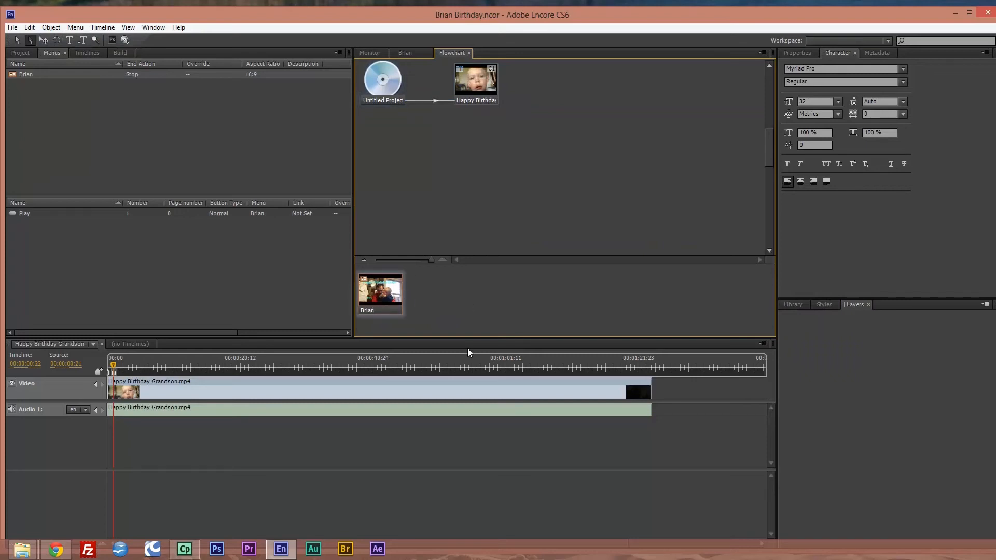
click(394, 85)
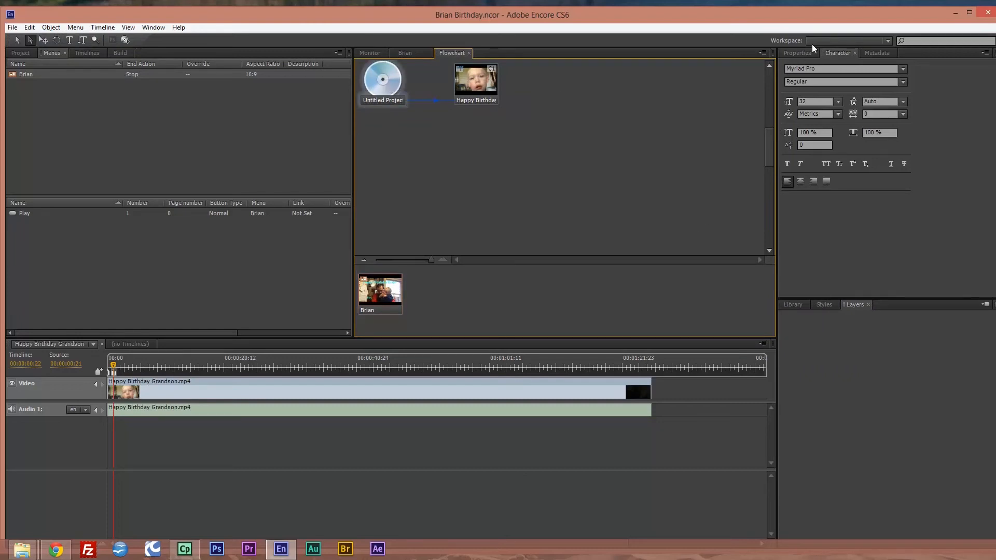
click(796, 54)
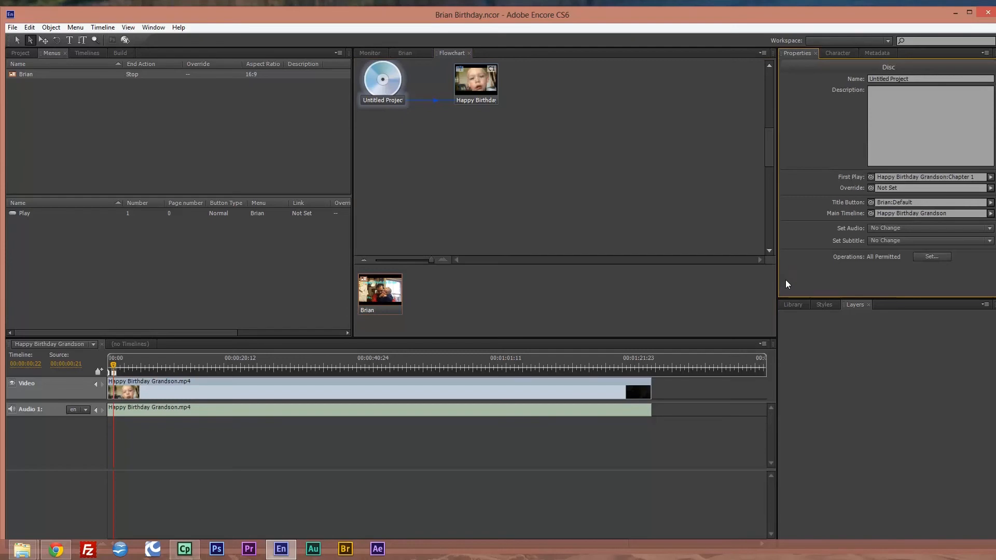
click(991, 177)
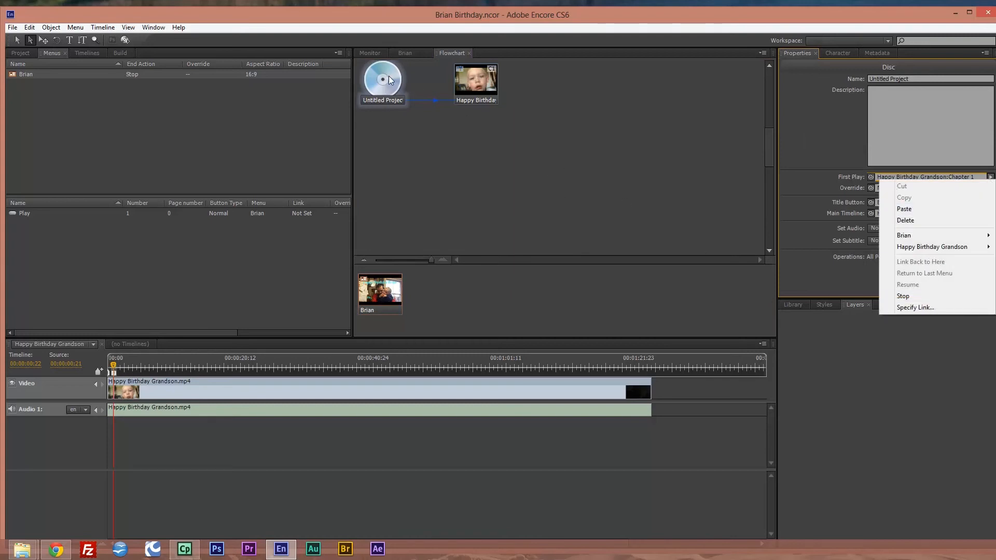
click(17, 41)
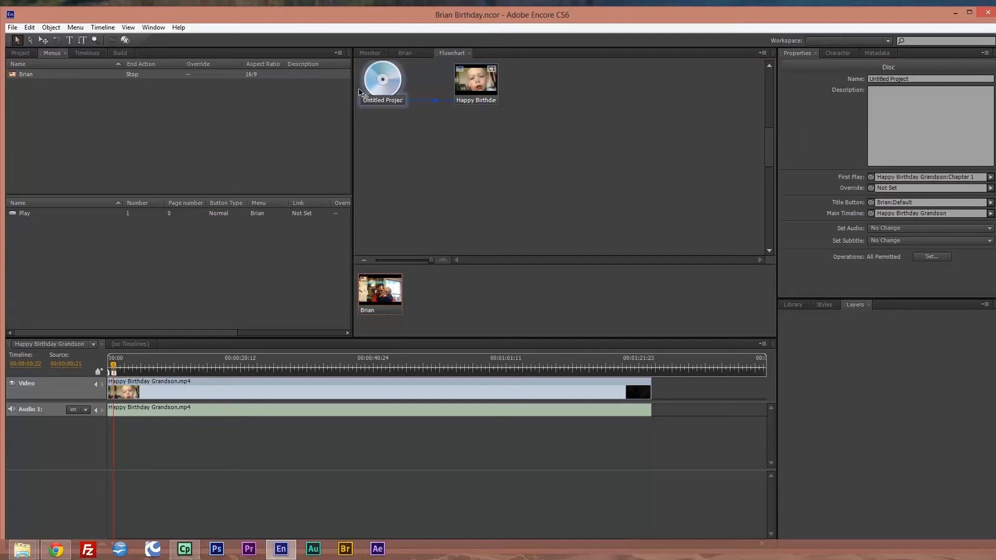
click(393, 80)
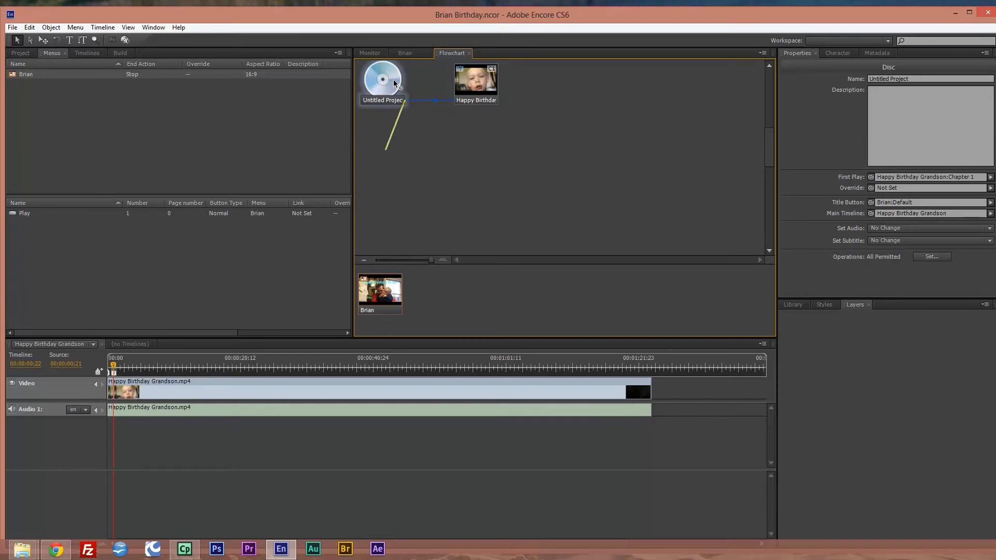
drag(391, 81, 387, 297)
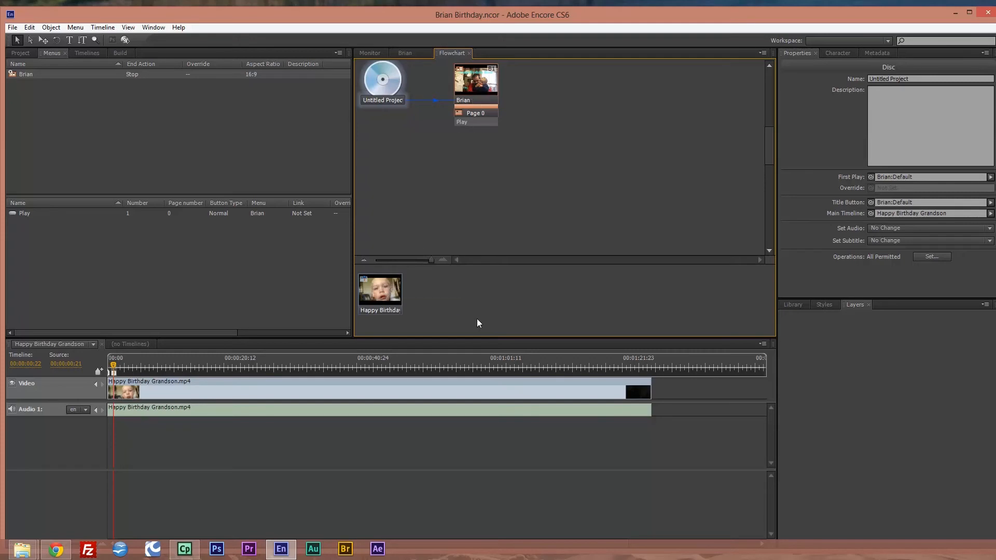
- Link the menu's Play button to the Happy Birthday Grandson timeline, and link that timeline's end action back to the menu's default
click(464, 125)
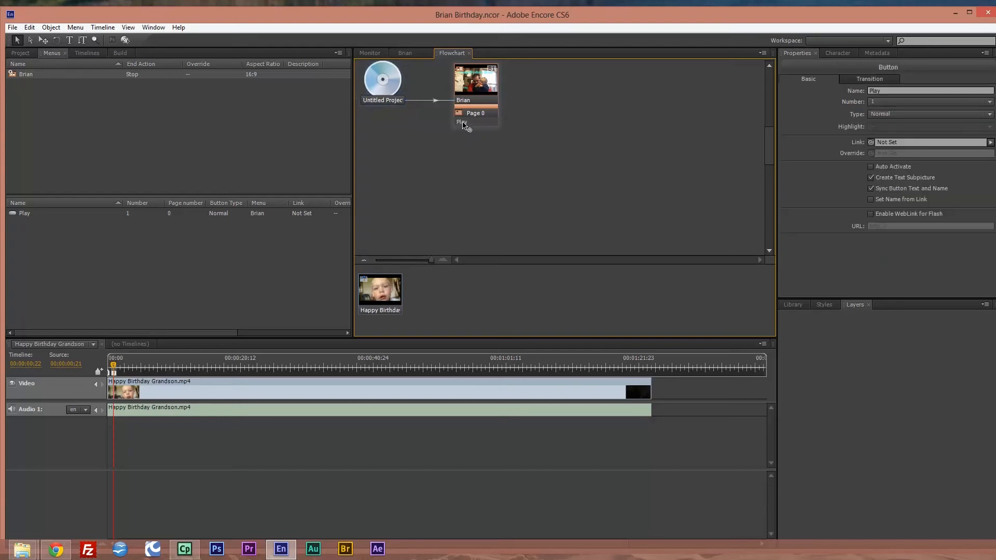
drag(463, 126, 390, 294)
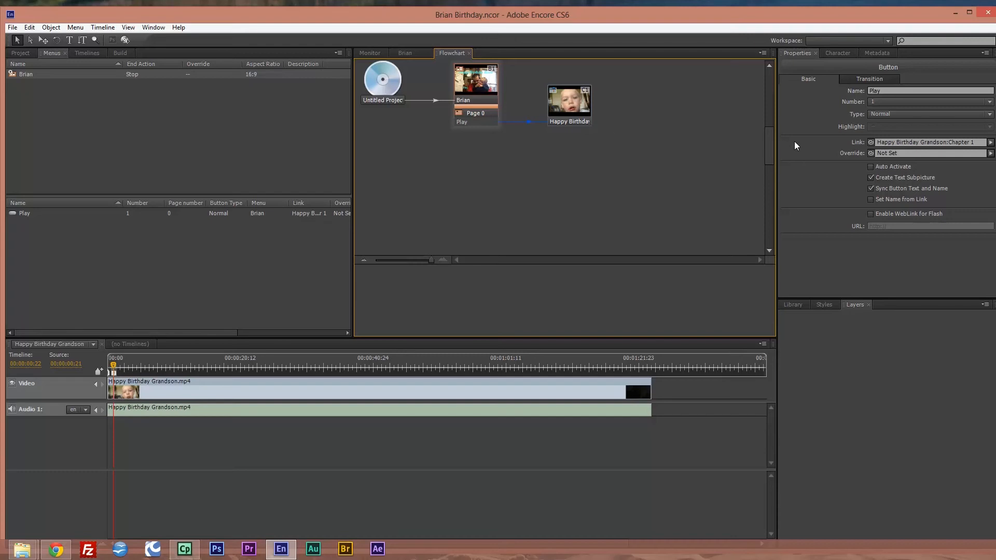
click(559, 101)
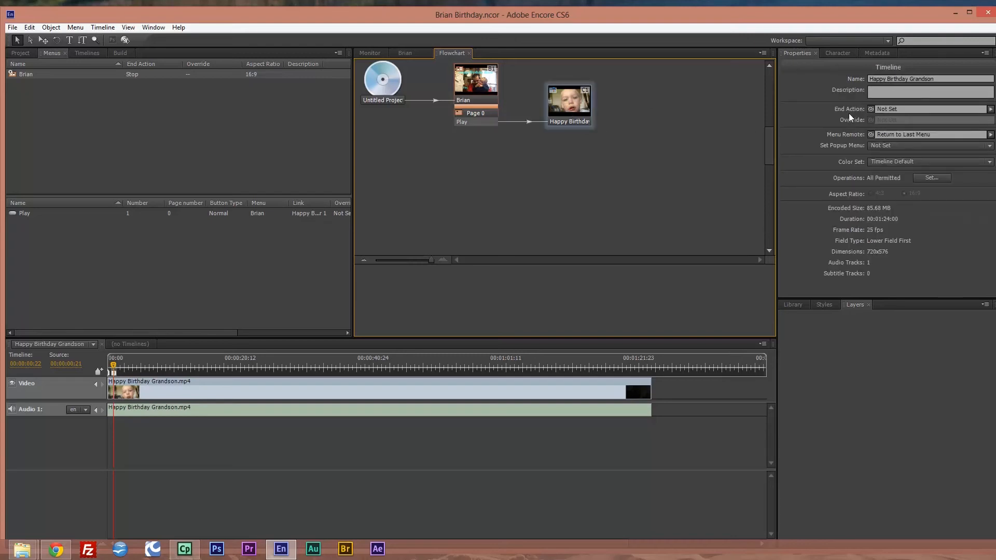
click(990, 109)
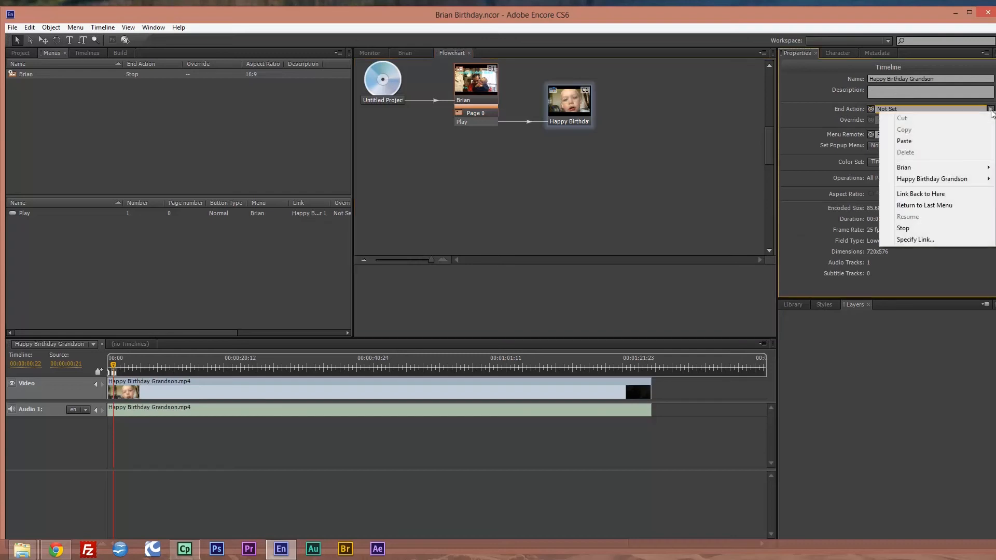
mouse_move(972, 170)
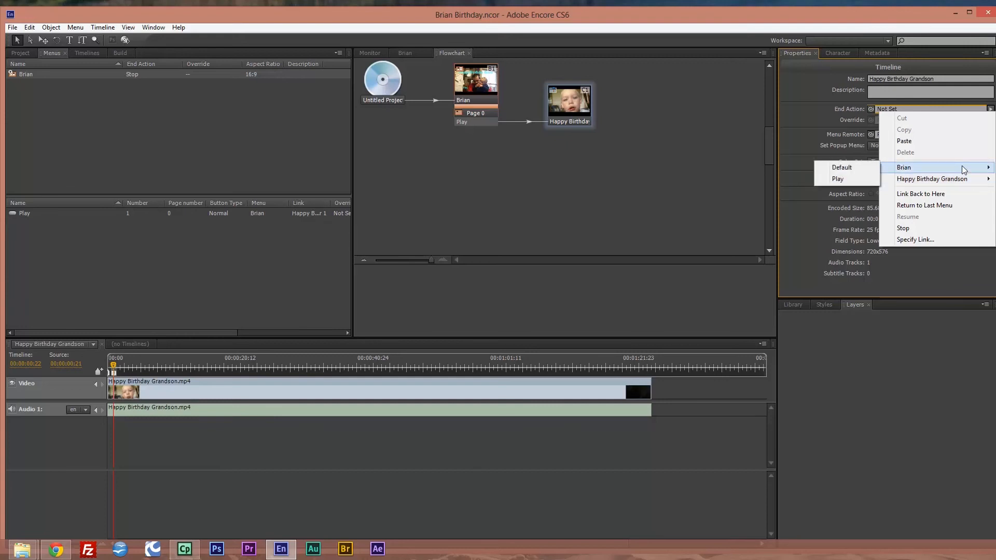
click(577, 105)
drag(577, 105, 478, 81)
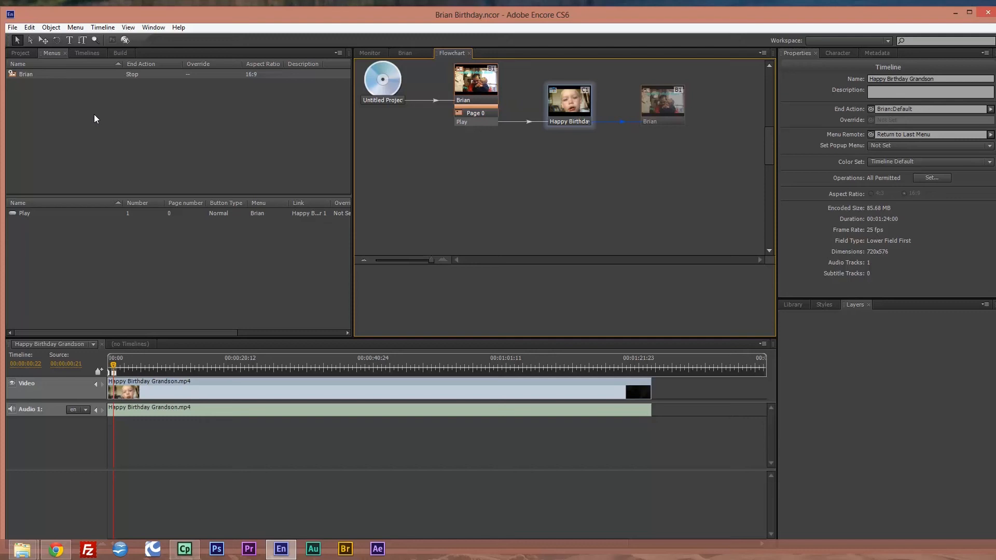
- Run Check Project from the DVD disc build settings with all checks enabled, and close the check window
click(119, 52)
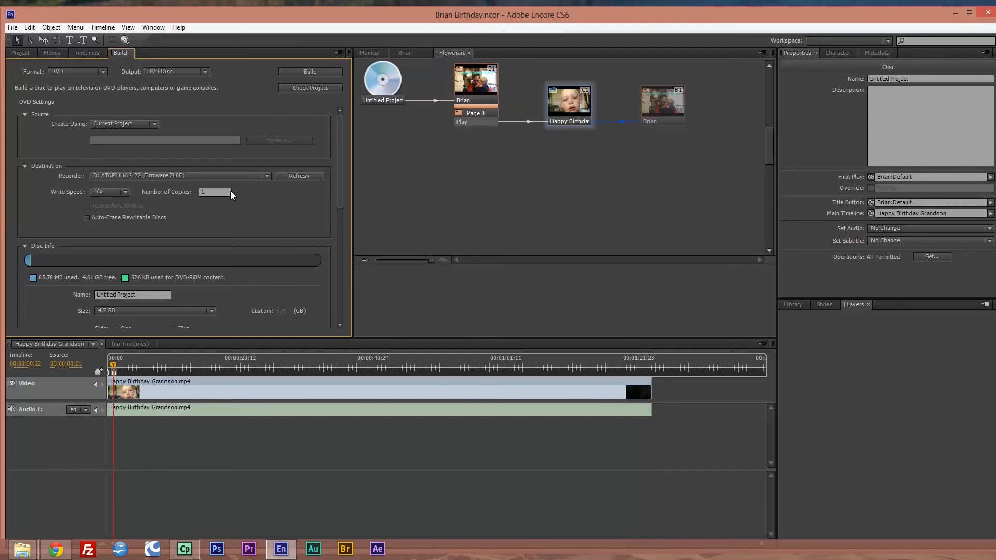
click(314, 89)
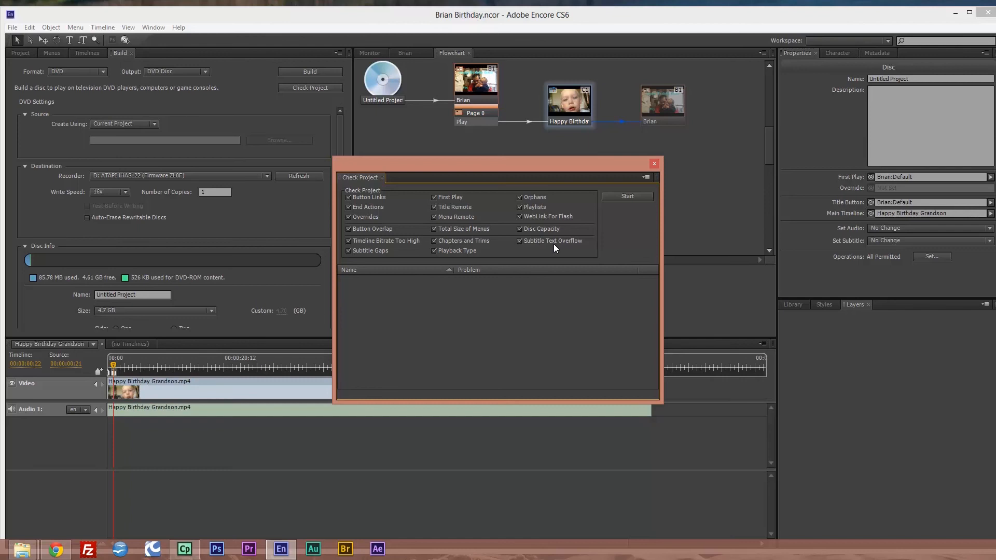
click(626, 197)
click(654, 164)
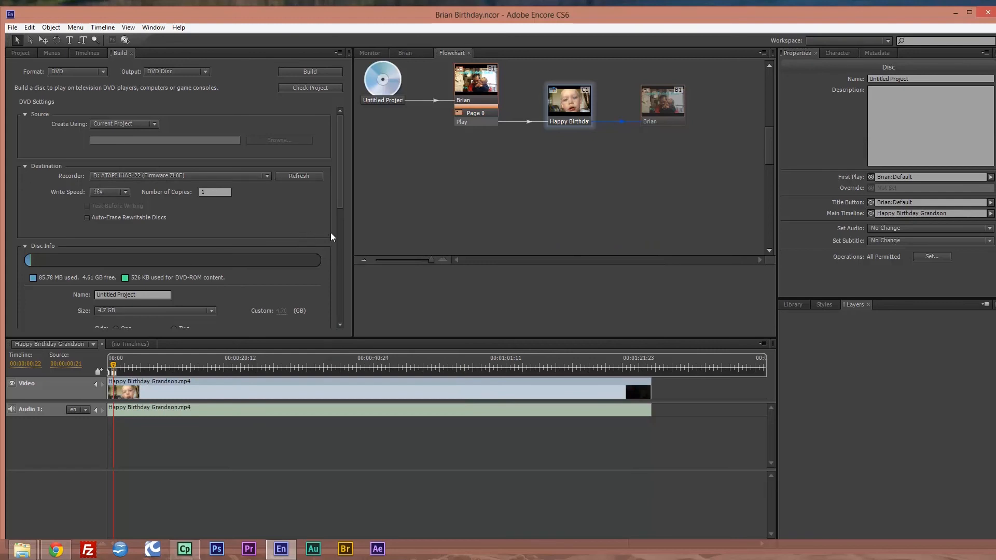
- Set the disc name to match the project file: the birthday boy's first name followed by "Birthday"
drag(341, 325, 340, 325)
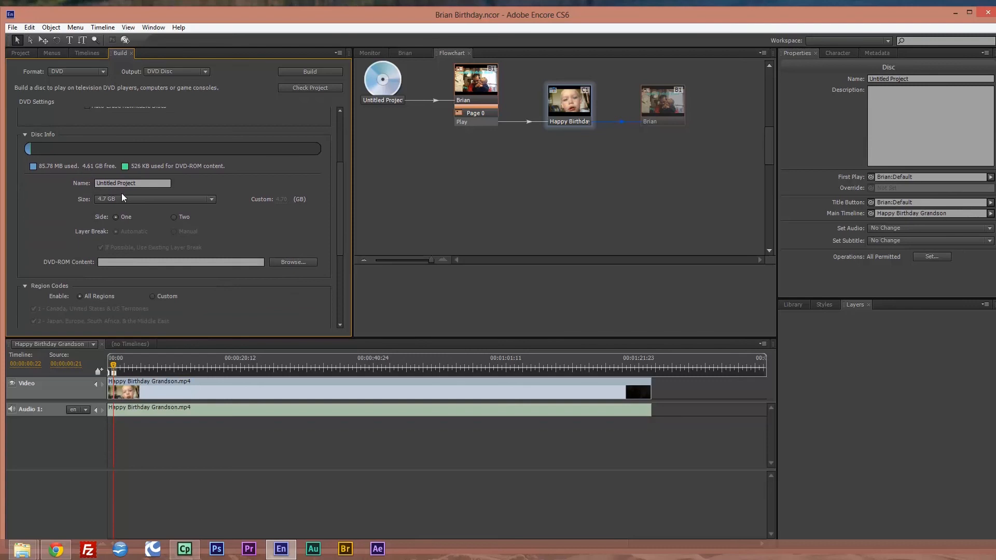
drag(149, 183, 85, 181)
text(Brian Birthday)
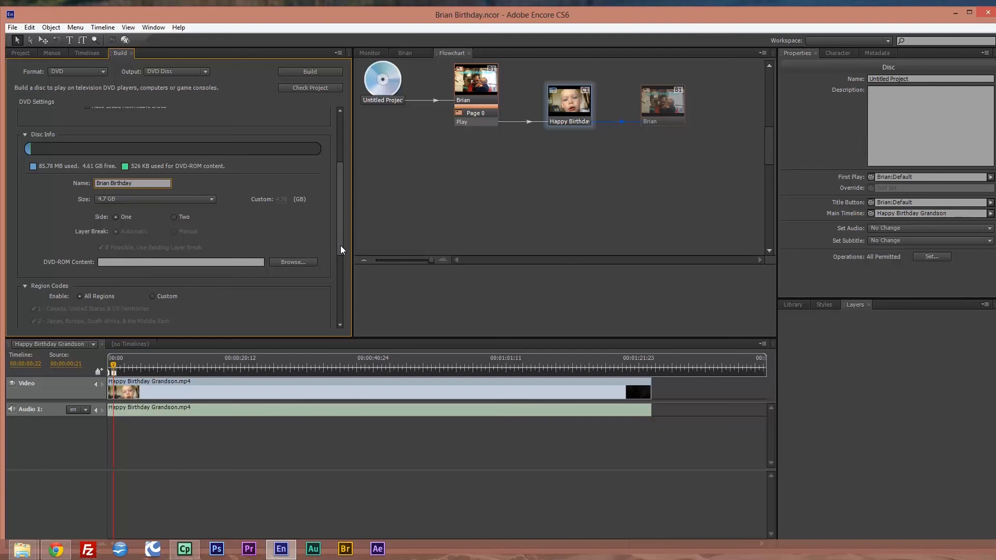
- Switch the region codes to Custom, toggle region 6 (China), and restore All Regions
drag(340, 245, 343, 292)
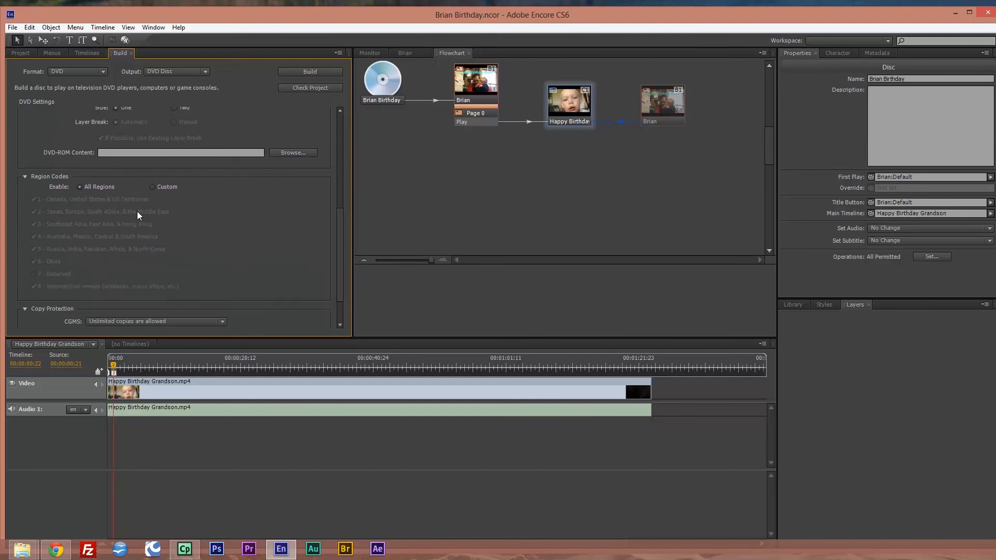
click(152, 186)
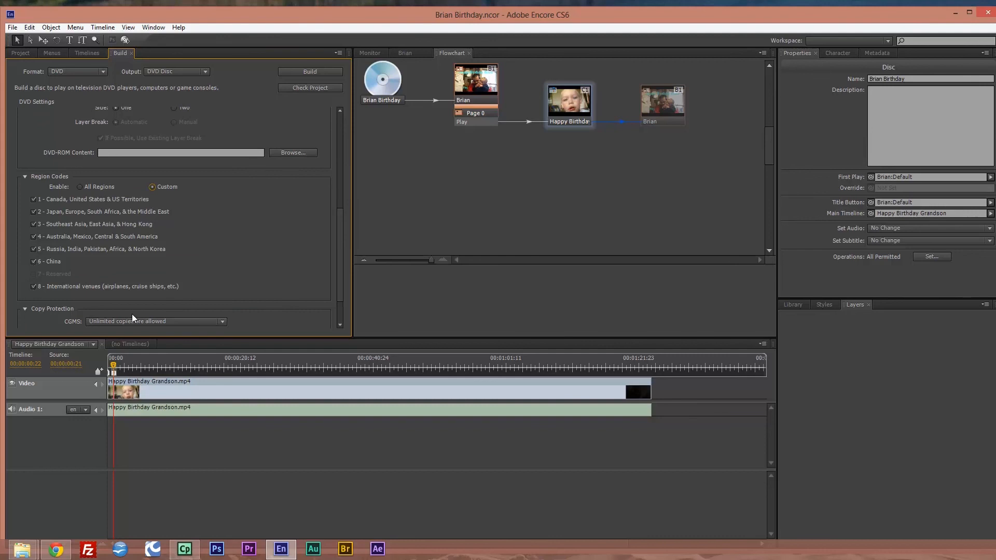
click(34, 261)
click(79, 187)
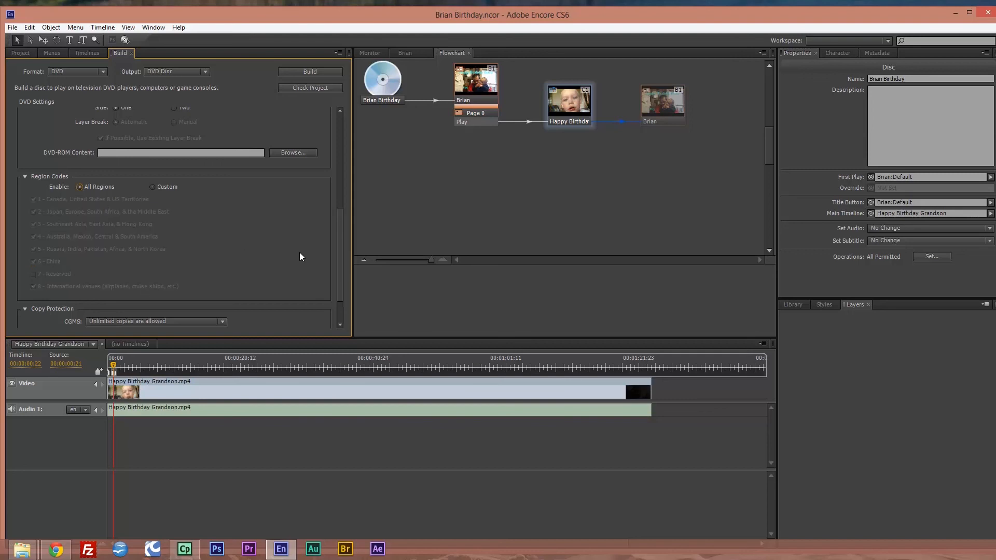
- Examine the CGMS copy protection choices, keeping "Unlimited copies are allowed"
scroll(300, 253, down, 2)
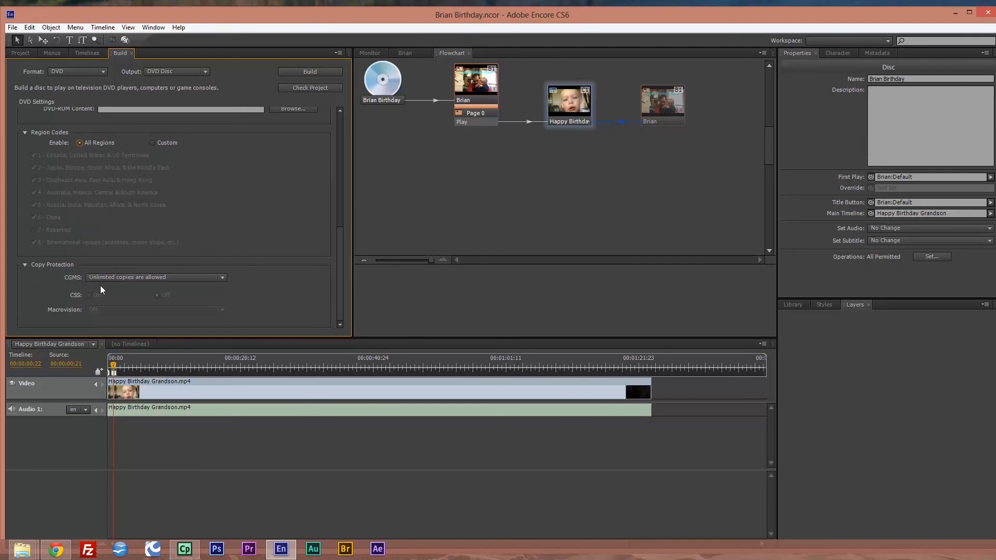
click(222, 279)
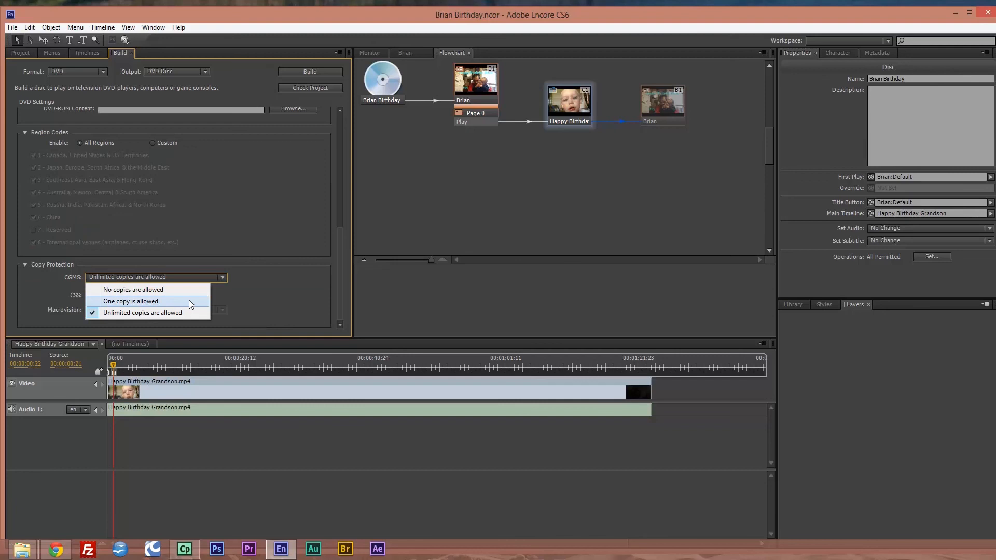
click(274, 284)
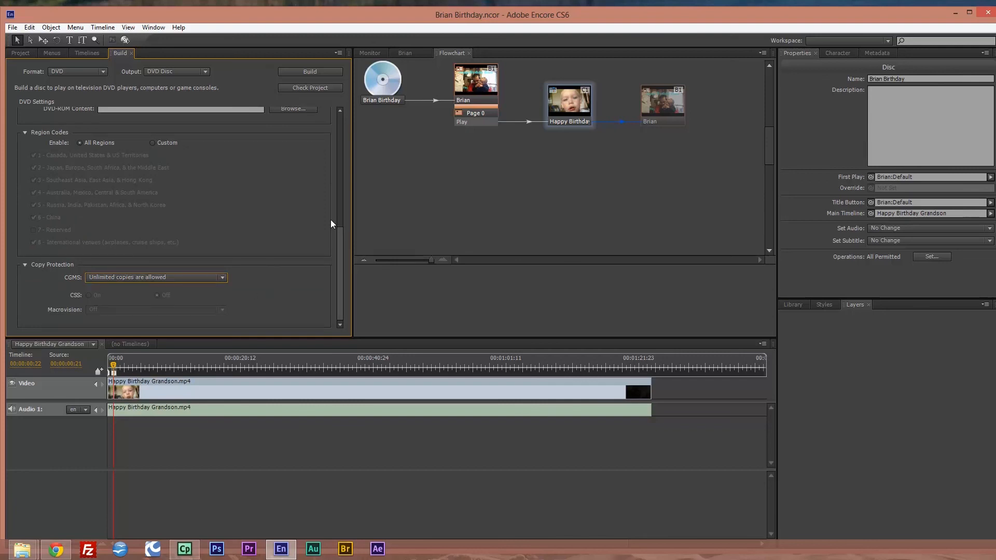
- Start building the DVD disc from the current project
drag(341, 244, 343, 113)
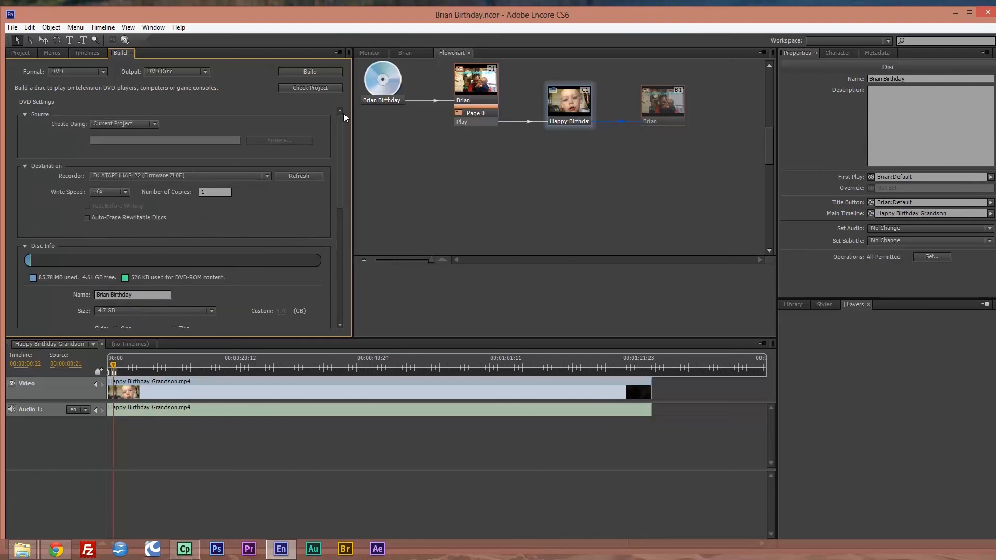
click(322, 73)
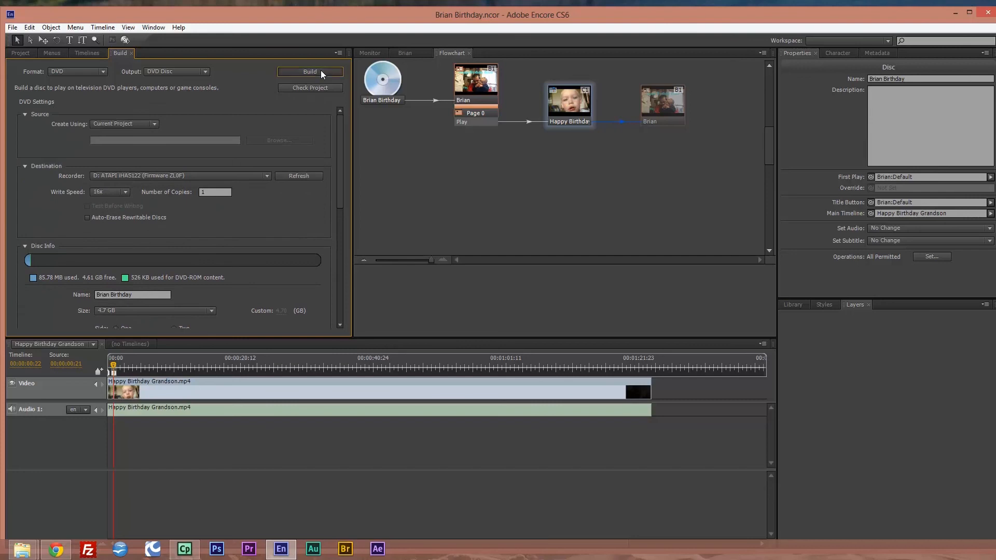